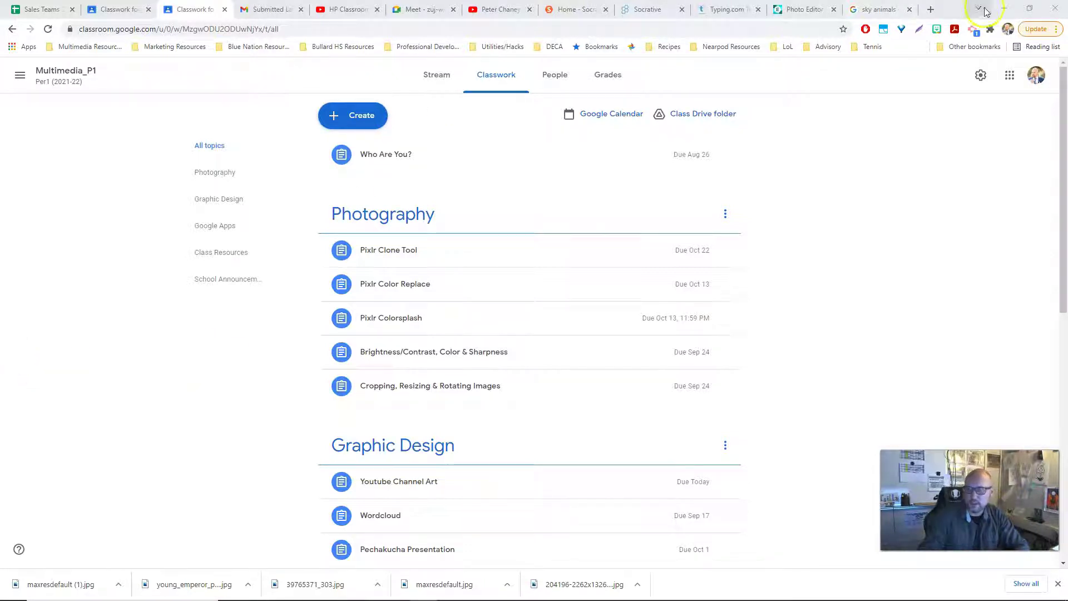
# Minimize the browser and open the Clone Pics folder on the desktop to view the practice images.
pyautogui.moveTo(35, 597)
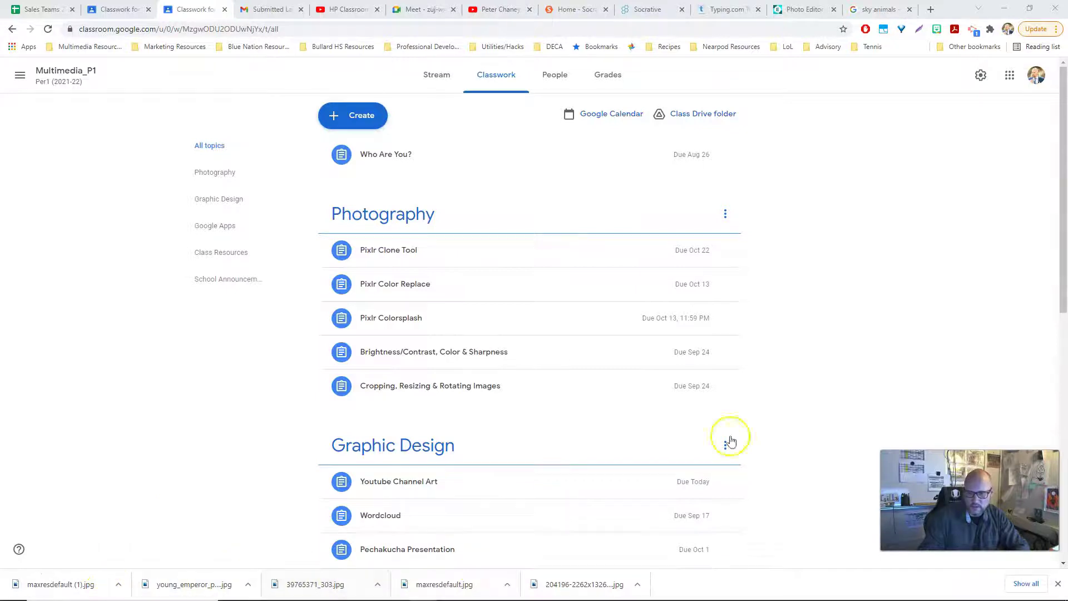
pyautogui.click(1002, 7)
pyautogui.click(386, 371)
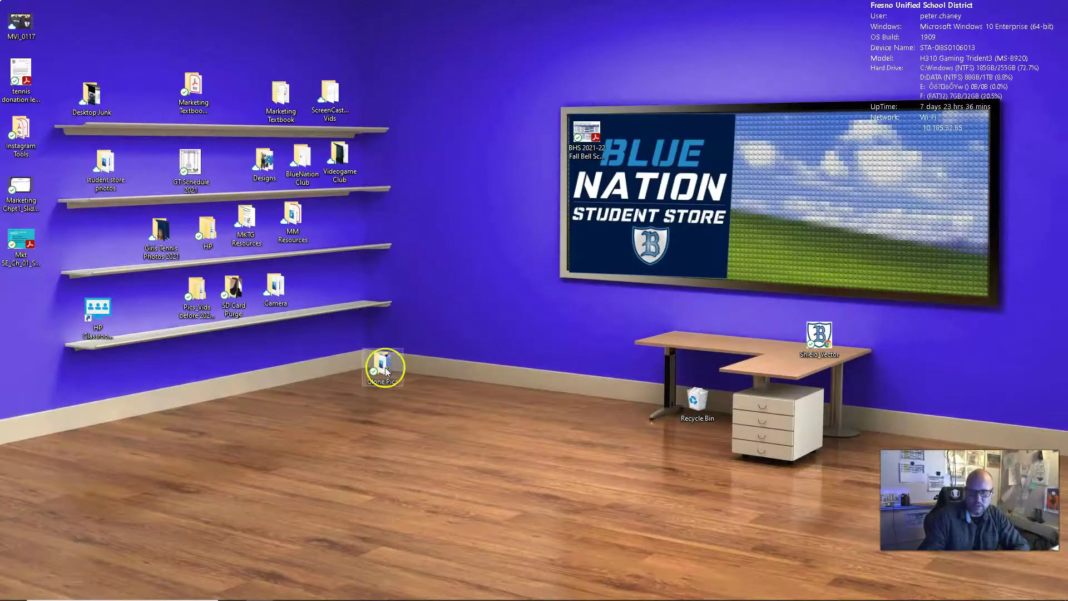
pyautogui.doubleClick(385, 371)
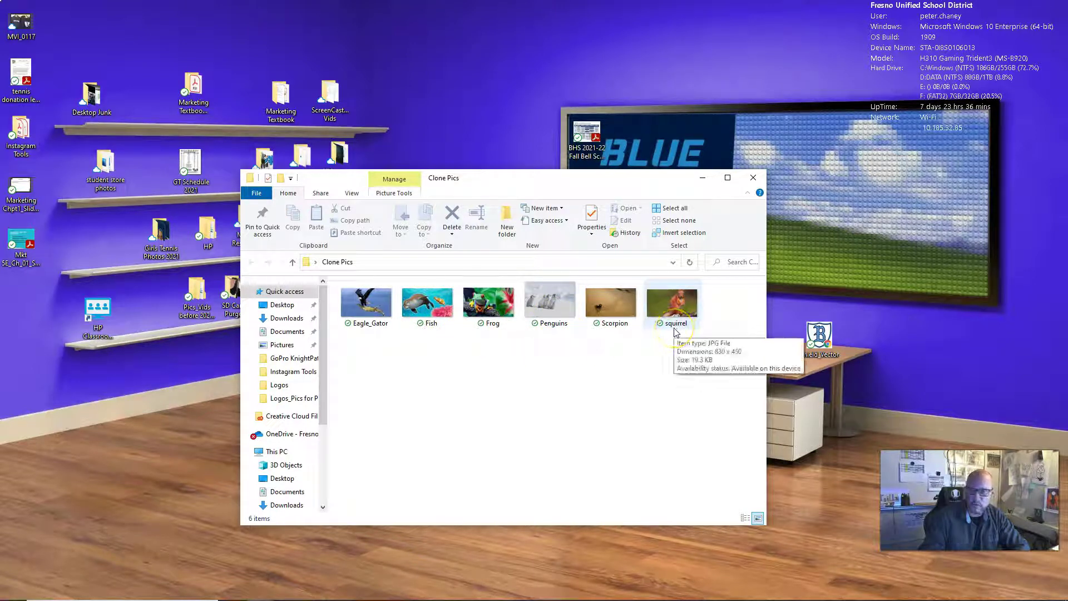
# Return to the Multimedia_P1 browser window and switch to the Pixlr photo editor containing the squirrel image.
pyautogui.moveTo(412, 598)
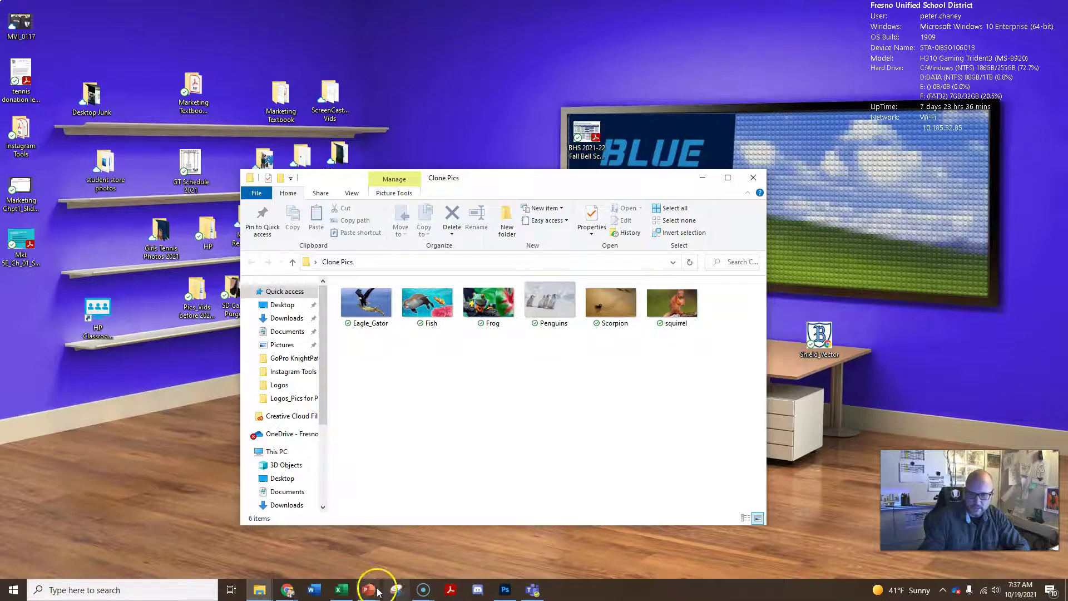
pyautogui.moveTo(287, 588)
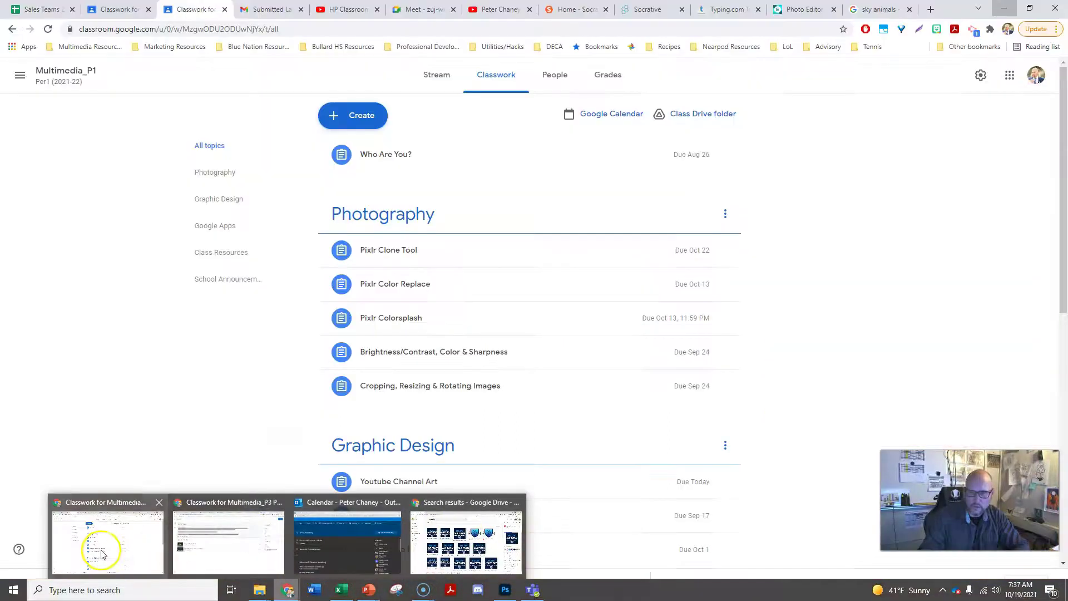
pyautogui.click(102, 554)
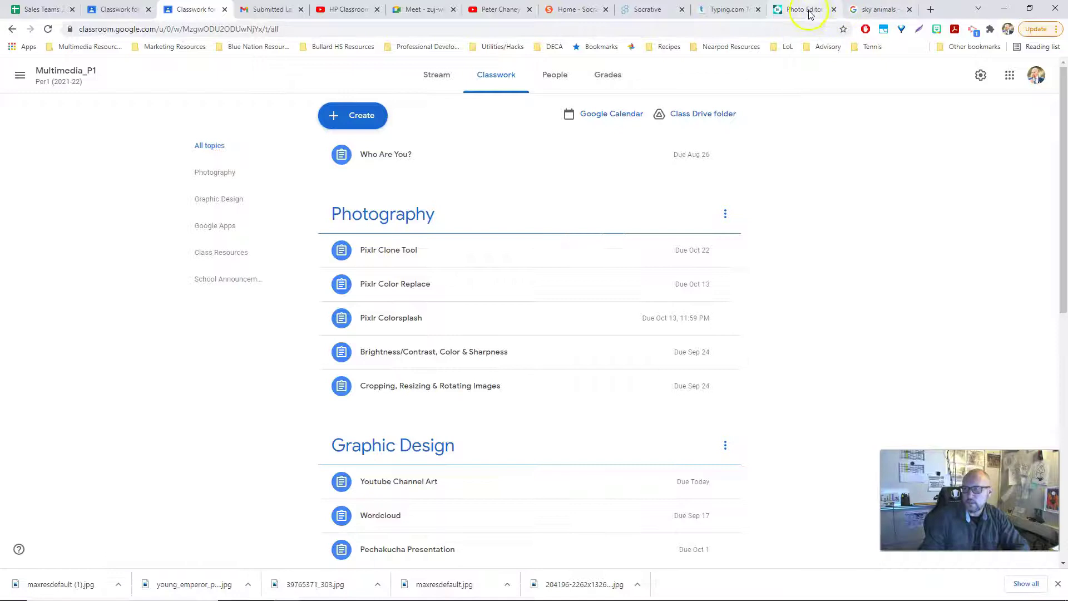
pyautogui.click(809, 11)
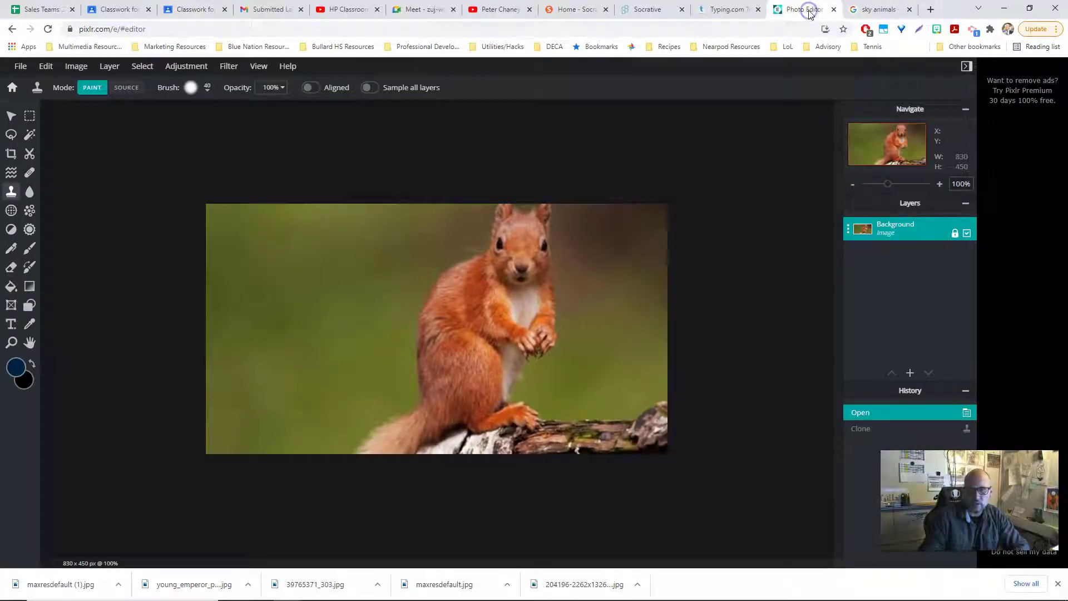
pyautogui.click(11, 89)
pyautogui.click(559, 229)
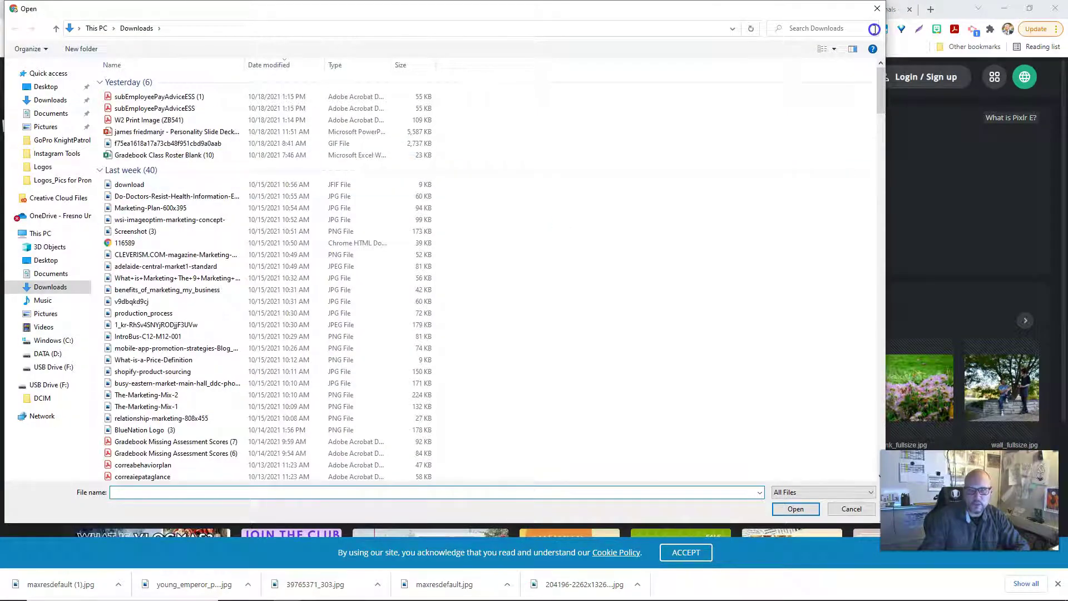
pyautogui.click(875, 9)
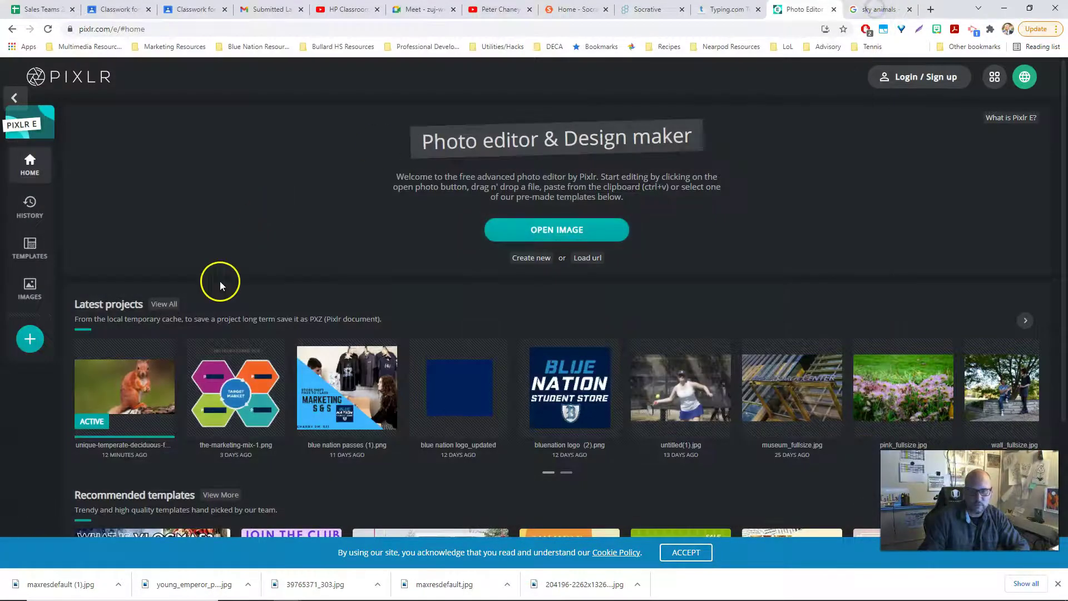
pyautogui.click(131, 388)
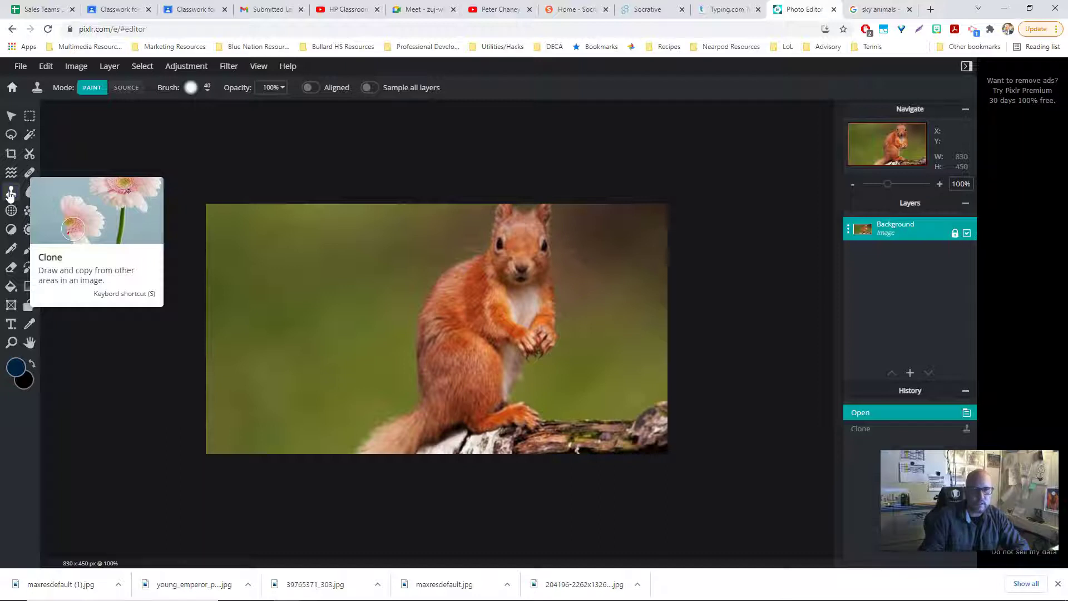
# Use the Clone tool with the squirrel's ear tip as source to paint a second squirrel on the green background left of the original.
pyautogui.click(125, 87)
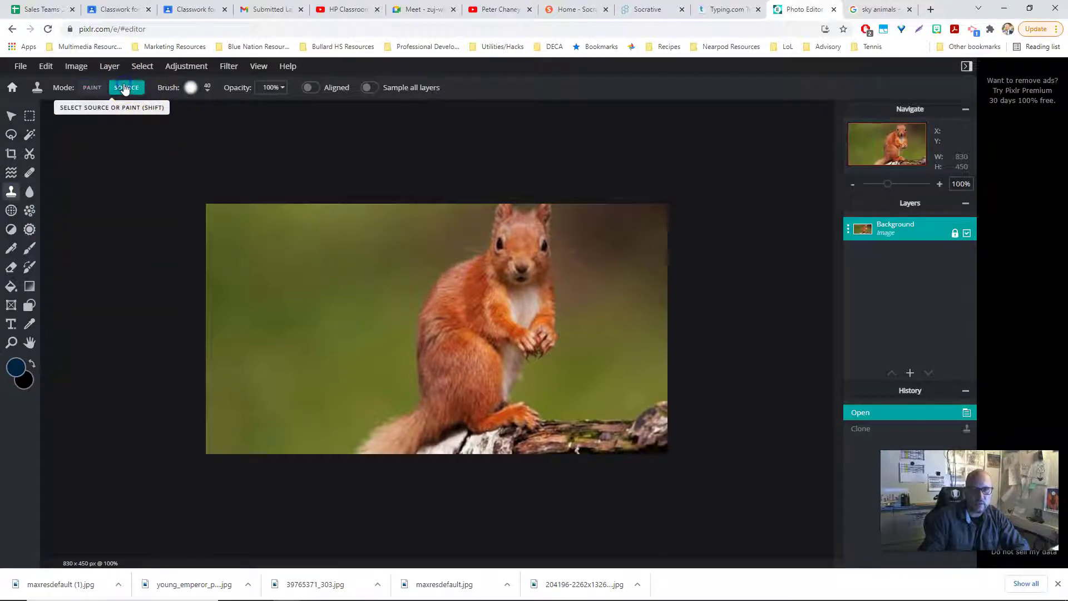
pyautogui.click(544, 207)
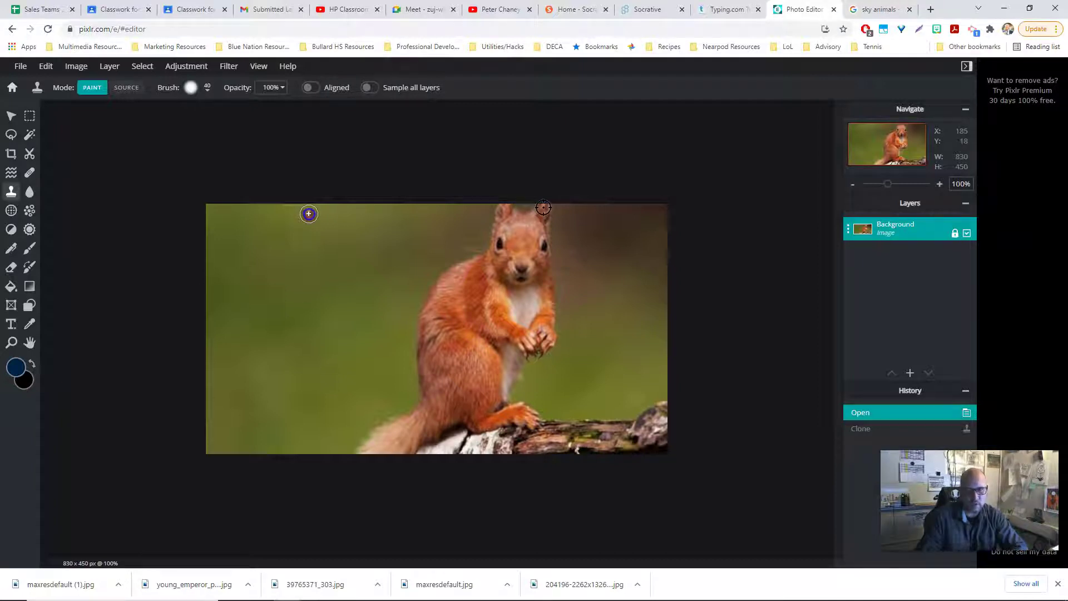
pyautogui.moveTo(311, 228)
pyautogui.mouseDown()
pyautogui.moveTo(317, 337)
pyautogui.moveTo(313, 351)
pyautogui.moveTo(274, 368)
pyautogui.moveTo(266, 408)
pyautogui.moveTo(298, 430)
pyautogui.moveTo(268, 423)
pyautogui.moveTo(182, 447)
pyautogui.mouseUp()
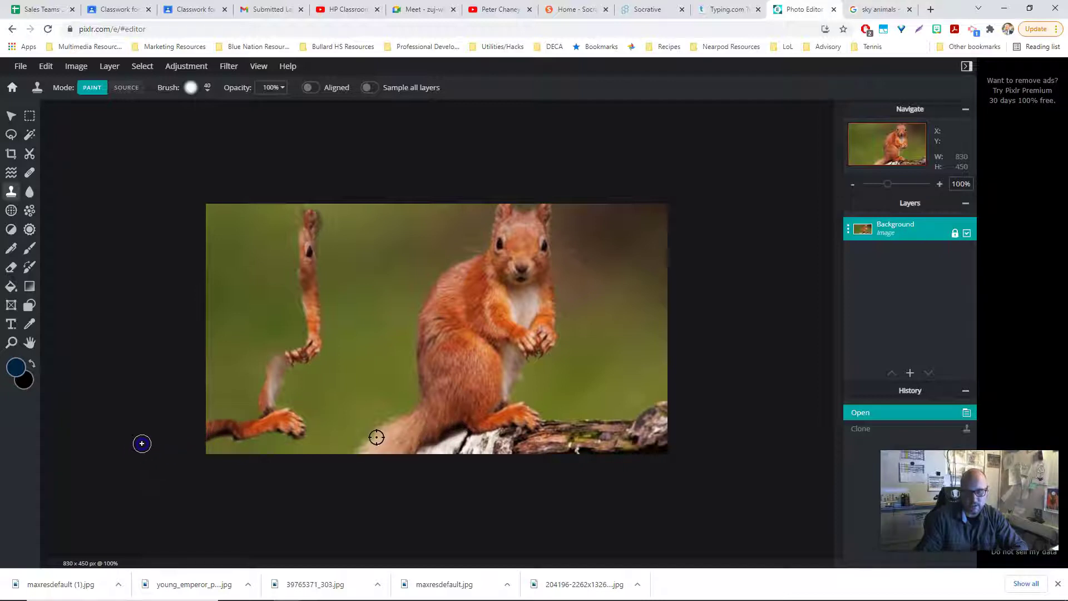
pyautogui.moveTo(153, 437); pyautogui.dragTo(172, 425)
pyautogui.moveTo(189, 331)
pyautogui.mouseDown()
pyautogui.moveTo(261, 258)
pyautogui.moveTo(268, 216)
pyautogui.moveTo(294, 232)
pyautogui.moveTo(310, 219)
pyautogui.moveTo(282, 238)
pyautogui.moveTo(296, 243)
pyautogui.moveTo(279, 256)
pyautogui.moveTo(293, 270)
pyautogui.moveTo(267, 270)
pyautogui.moveTo(291, 288)
pyautogui.moveTo(292, 276)
pyautogui.moveTo(285, 305)
pyautogui.moveTo(296, 298)
pyautogui.moveTo(300, 345)
pyautogui.moveTo(283, 347)
pyautogui.moveTo(246, 415)
pyautogui.moveTo(210, 409)
pyautogui.moveTo(198, 341)
pyautogui.moveTo(210, 296)
pyautogui.moveTo(272, 266)
pyautogui.moveTo(202, 320)
pyautogui.moveTo(281, 271)
pyautogui.moveTo(212, 331)
pyautogui.moveTo(284, 291)
pyautogui.moveTo(204, 351)
pyautogui.moveTo(208, 335)
pyautogui.moveTo(232, 398)
pyautogui.moveTo(221, 399)
pyautogui.moveTo(245, 388)
pyautogui.moveTo(233, 327)
pyautogui.moveTo(249, 350)
pyautogui.moveTo(285, 329)
pyautogui.moveTo(234, 365)
pyautogui.mouseUp()
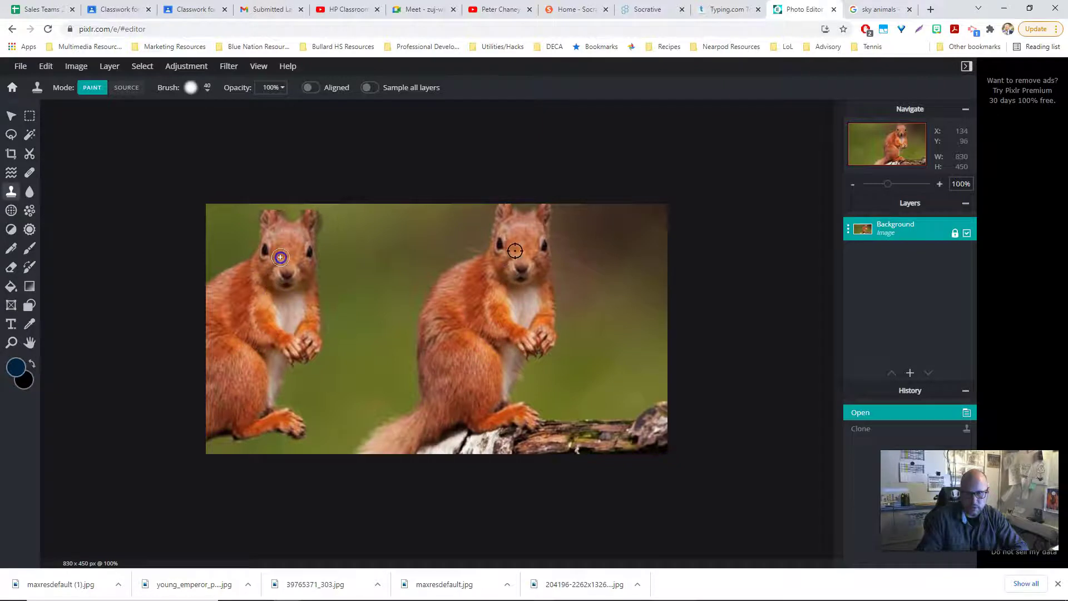
pyautogui.moveTo(280, 257); pyautogui.dragTo(281, 257)
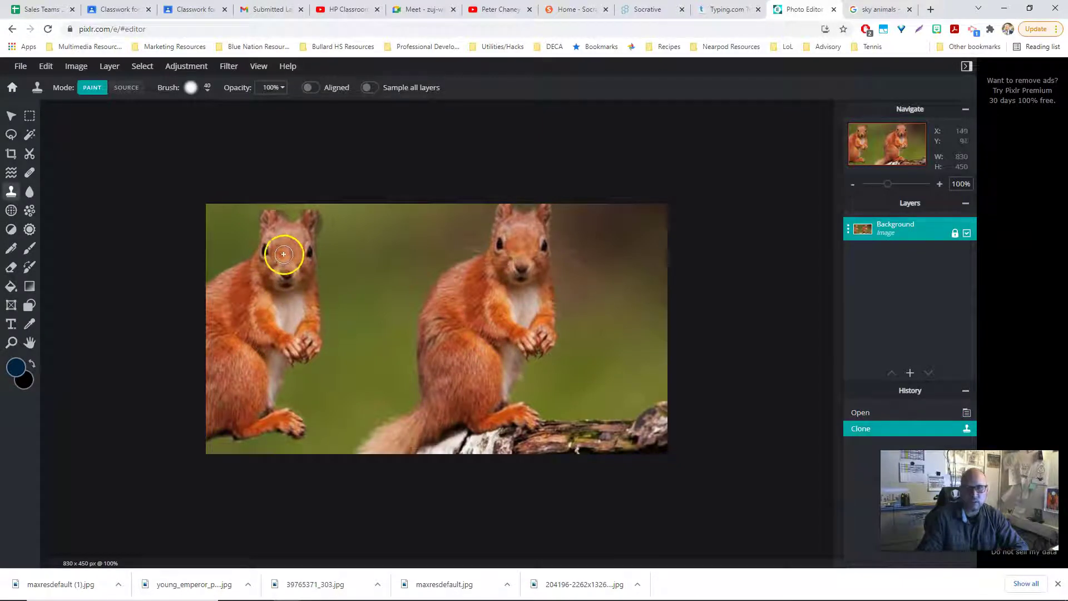
# Save the cloned squirrel image as a JPG named Squirrel_cloned, download it and dismiss the save dialog.
pyautogui.click(21, 68)
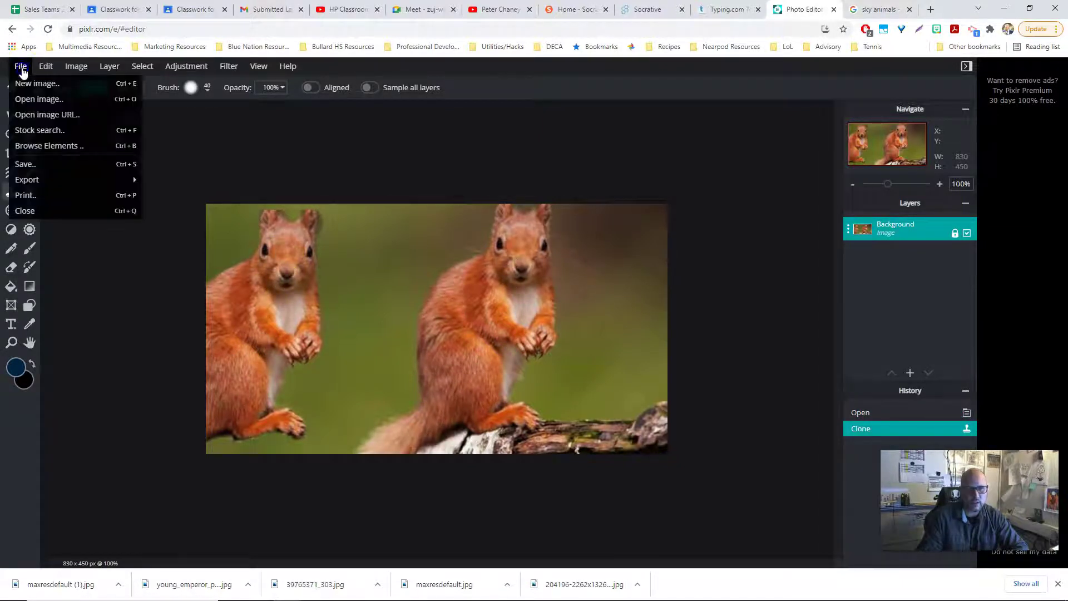
pyautogui.click(31, 162)
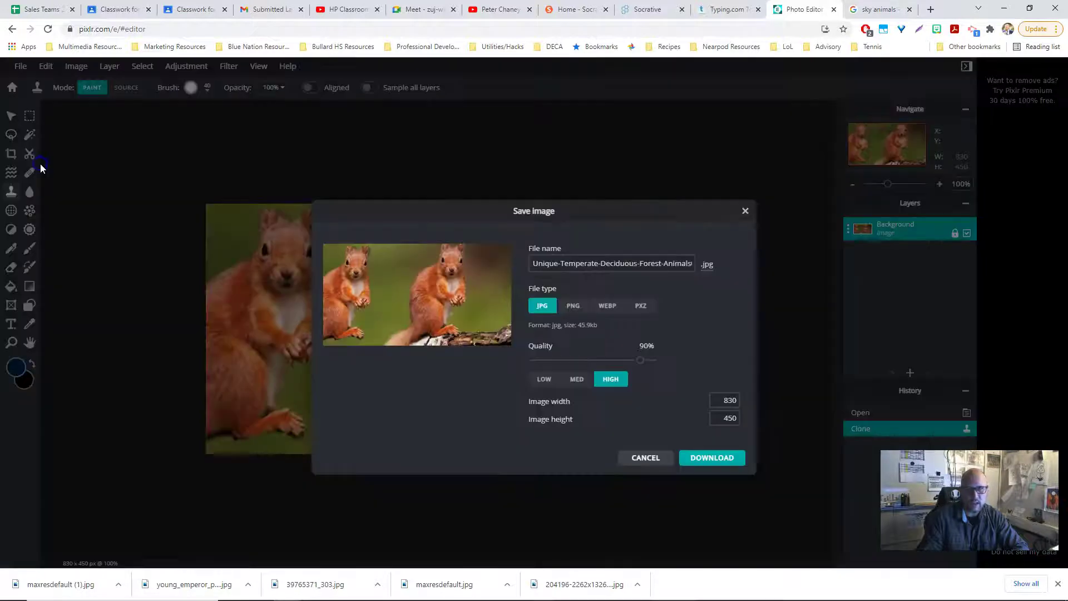
pyautogui.click(581, 265)
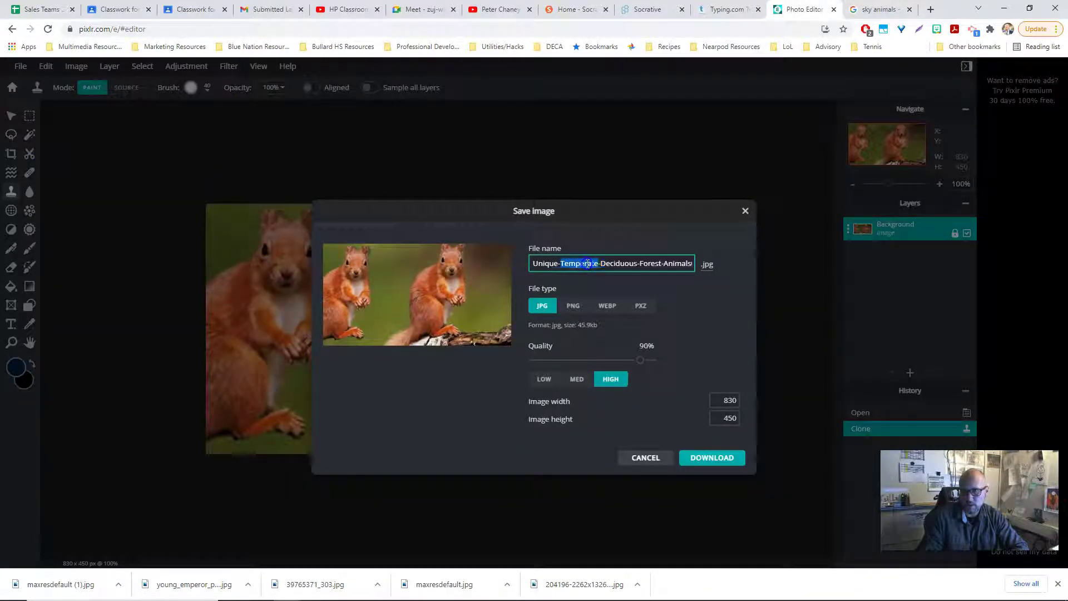
pyautogui.tripleClick(588, 264)
pyautogui.write('Squi')
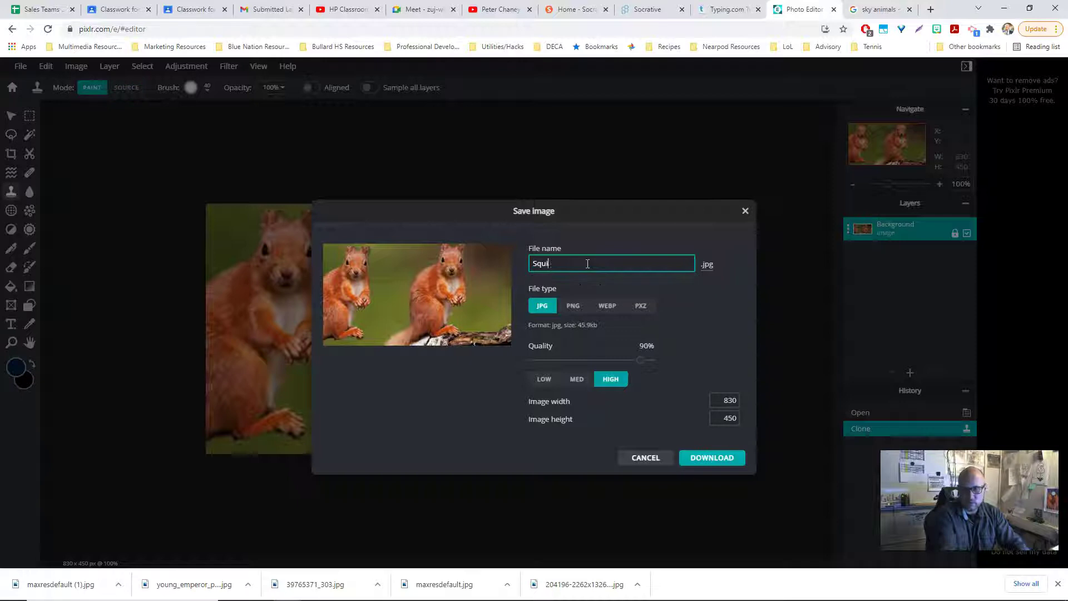
pyautogui.write('rrel_cloned')
pyautogui.click(553, 314)
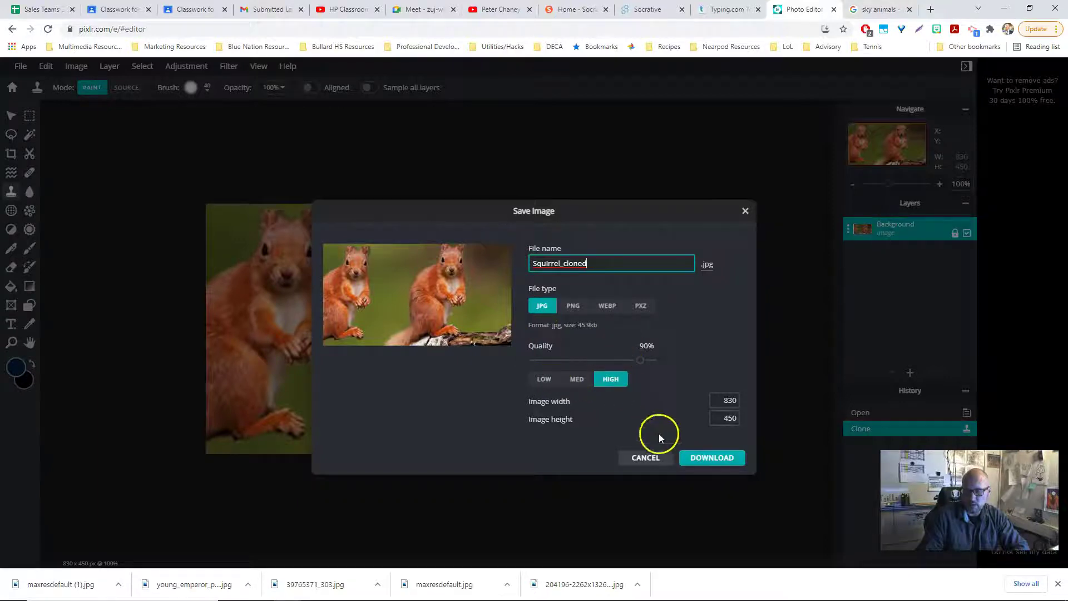
pyautogui.click(710, 459)
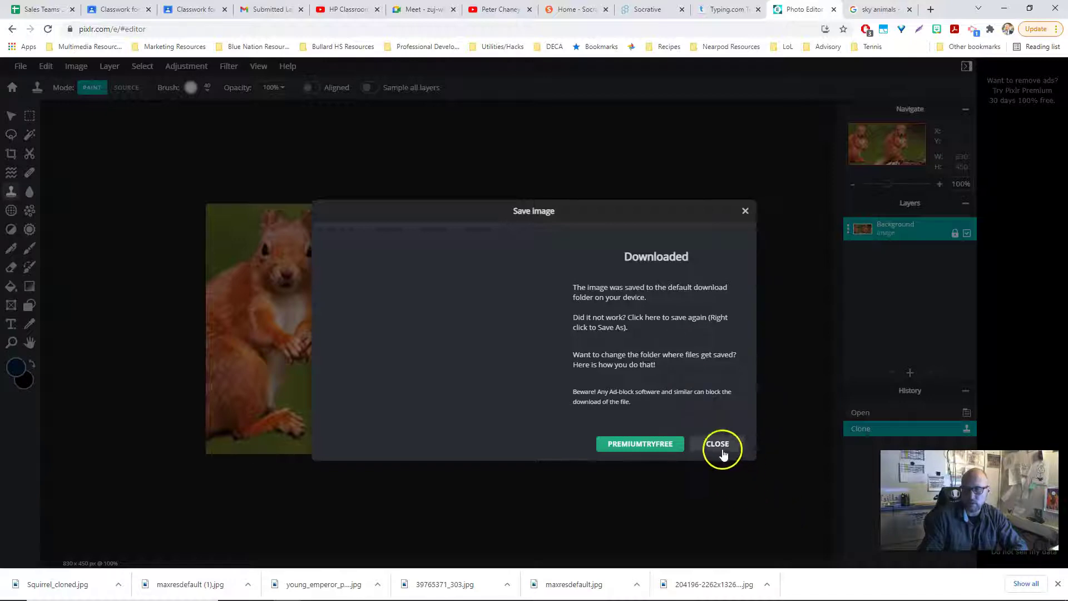
pyautogui.click(721, 451)
# Open the Scorpion image from the Clone Pics folder on the desktop.
pyautogui.click(12, 89)
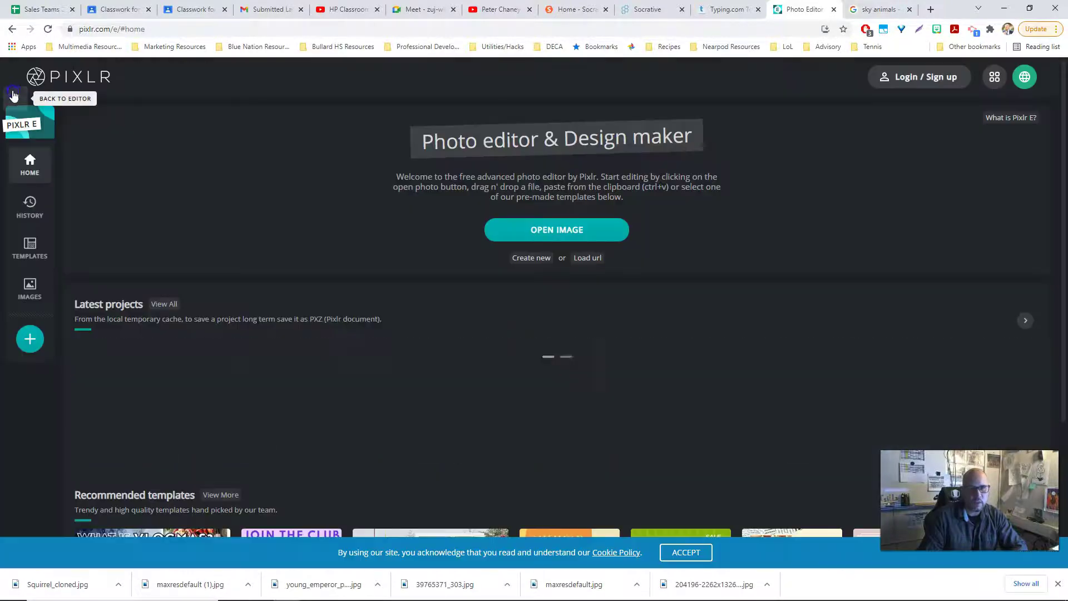
pyautogui.click(547, 231)
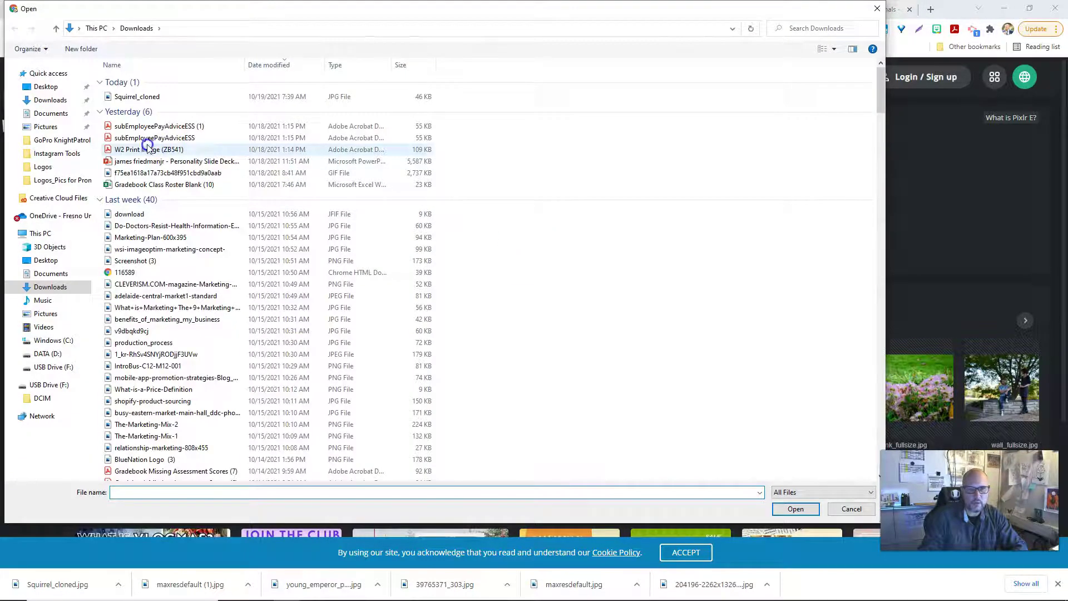
pyautogui.click(40, 85)
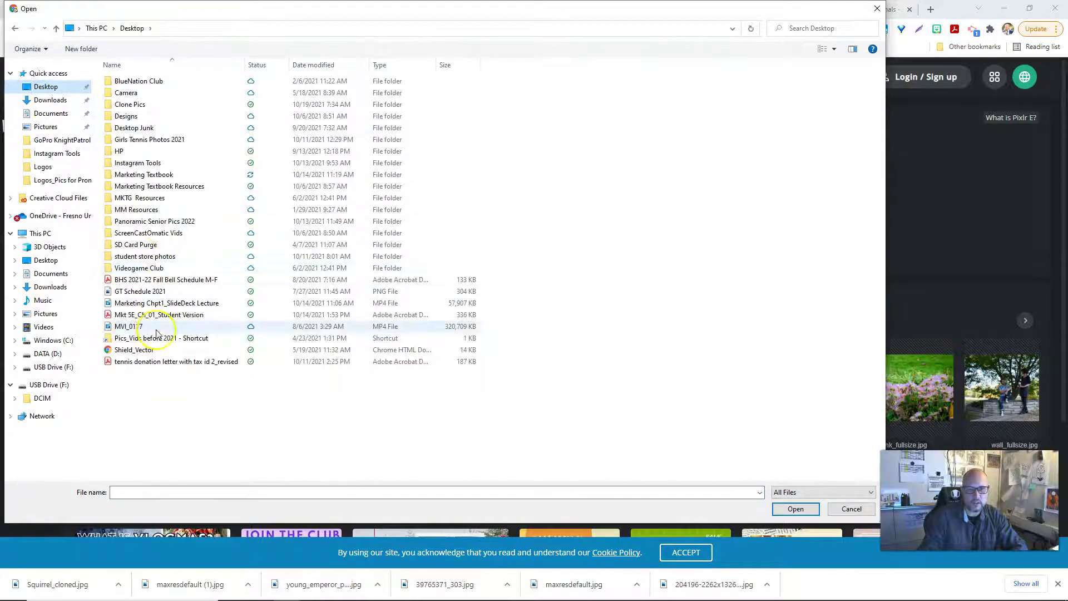
pyautogui.doubleClick(128, 105)
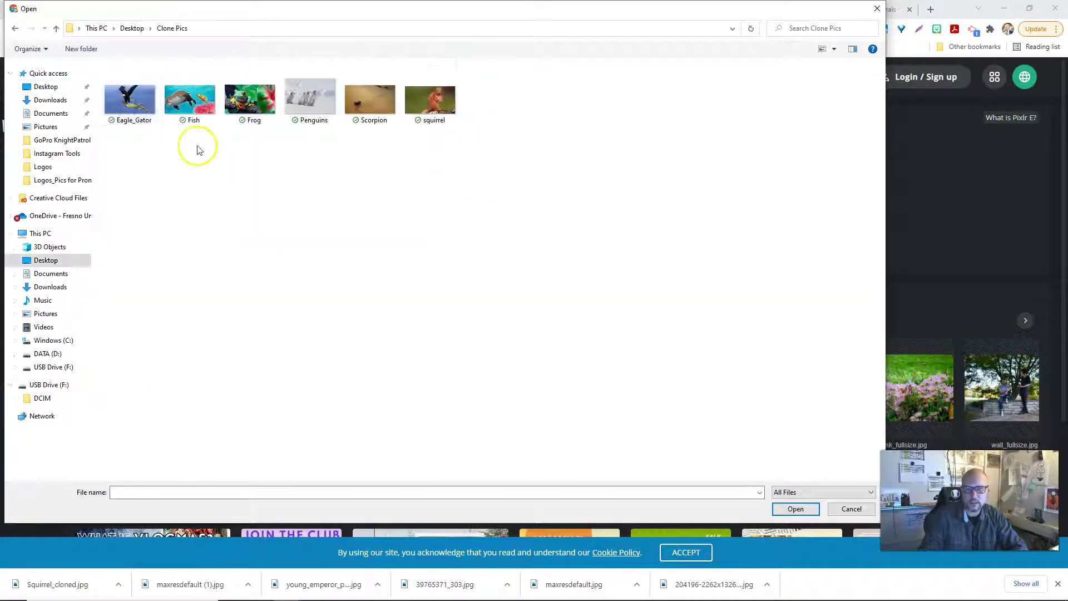
pyautogui.doubleClick(366, 104)
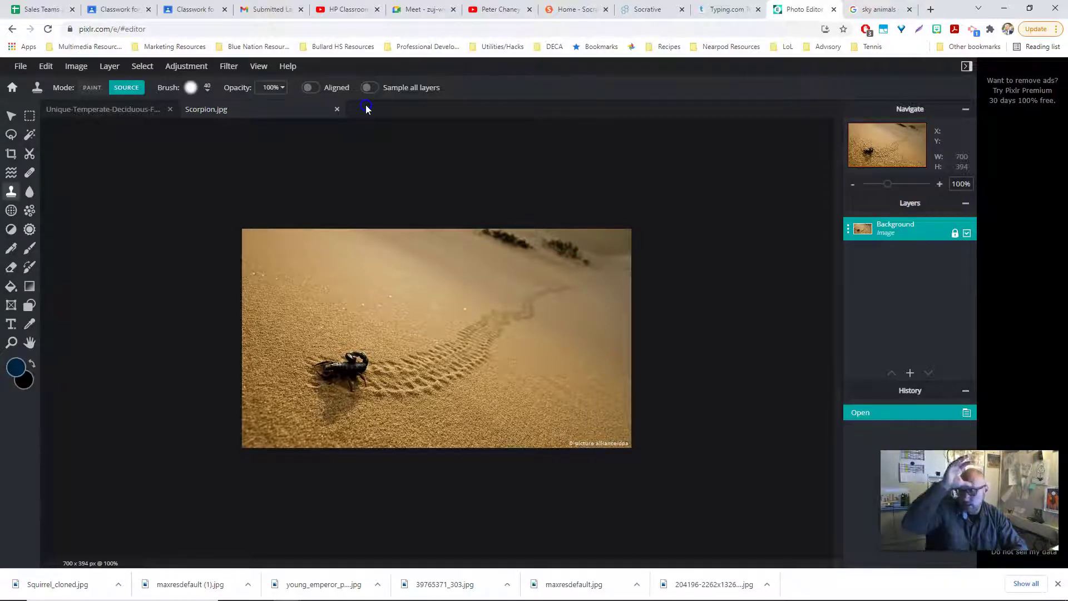
# Sample the scorpion's tail as the clone source and reduce the clone brush size to 24 px.
pyautogui.moveTo(888, 188); pyautogui.dragTo(891, 184)
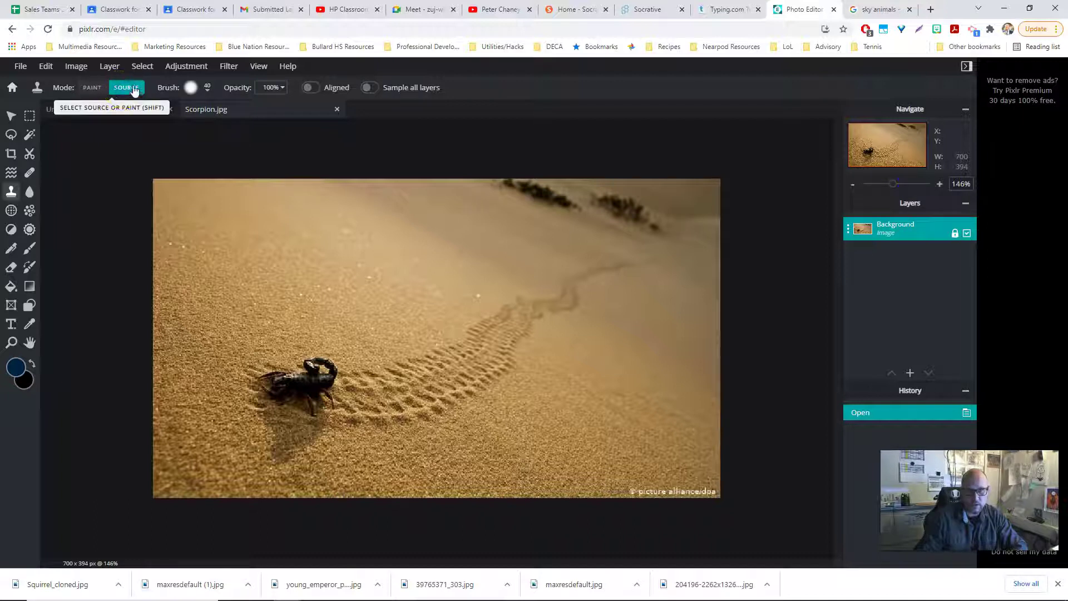
pyautogui.click(312, 370)
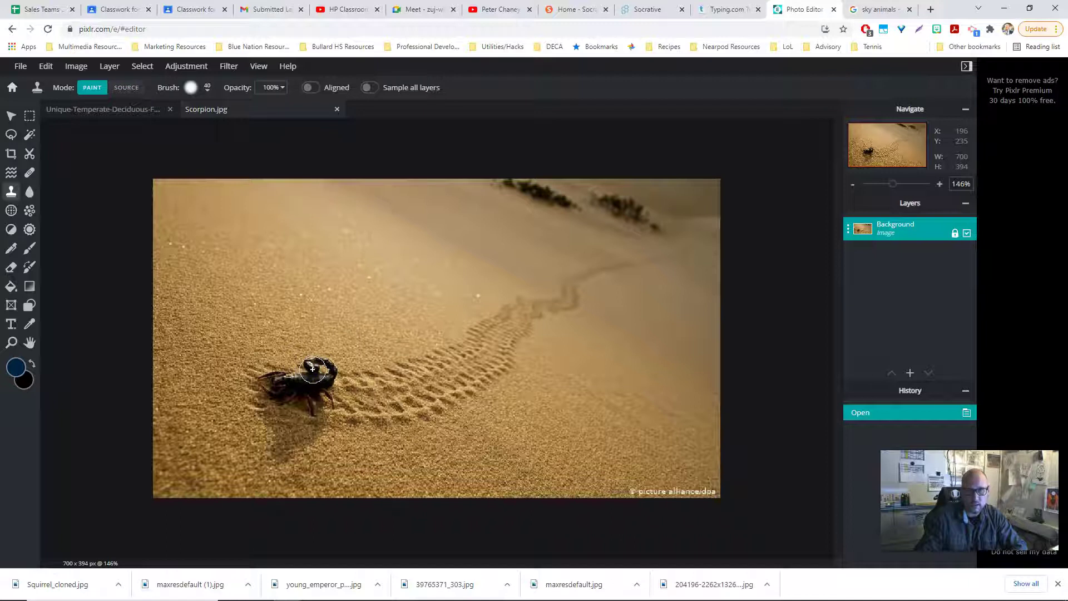
pyautogui.click(204, 88)
pyautogui.click(211, 128)
pyautogui.moveTo(211, 131); pyautogui.dragTo(206, 132)
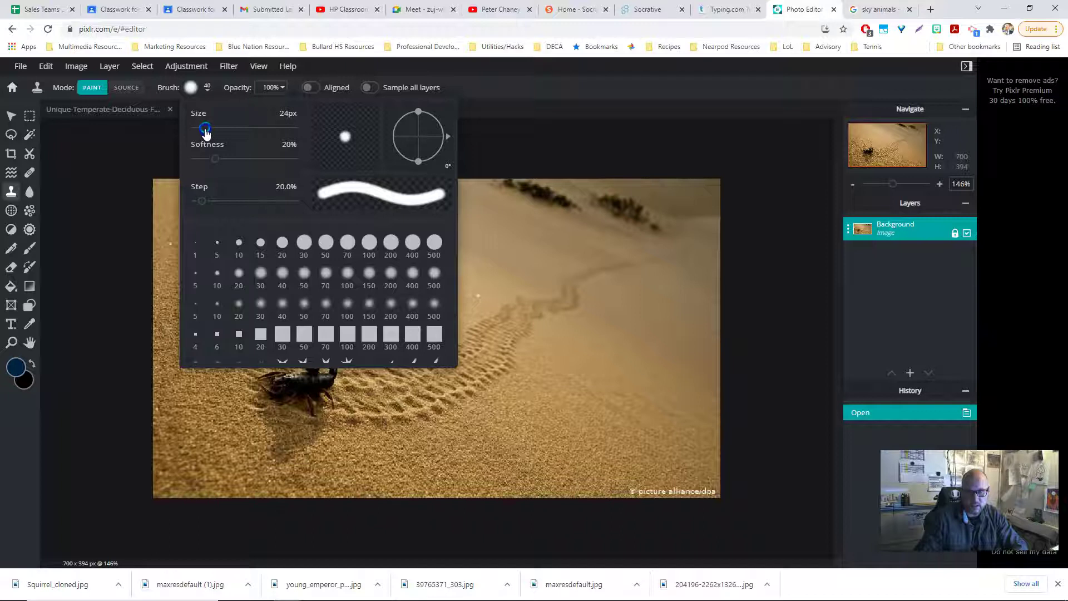
pyautogui.click(146, 135)
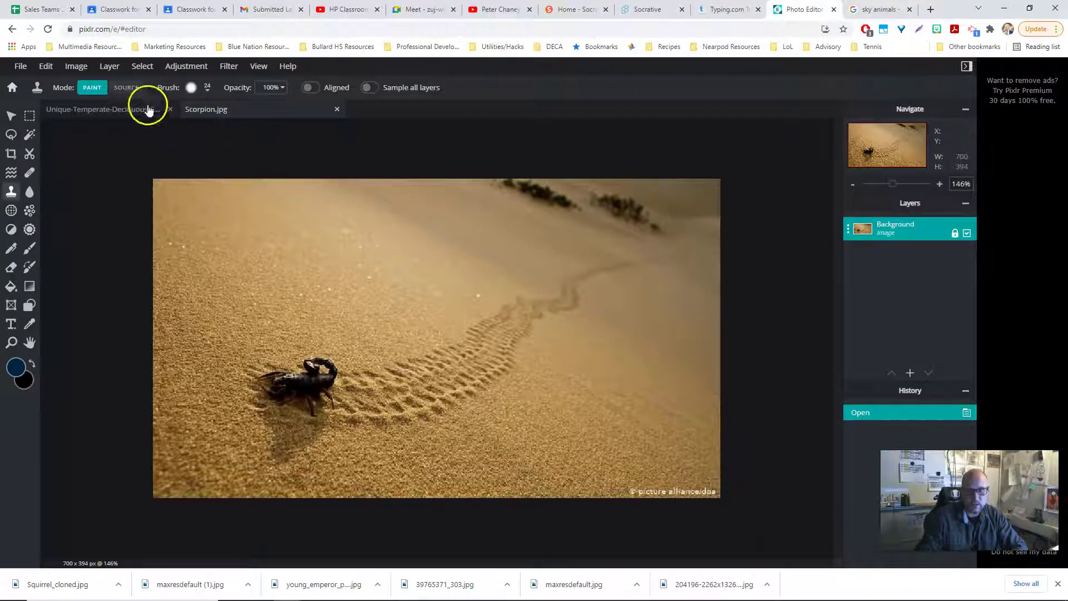
# Resample the scorpion's tail as the clone source and paint three scorpion copies, two above the tracks and one on them.
pyautogui.click(126, 87)
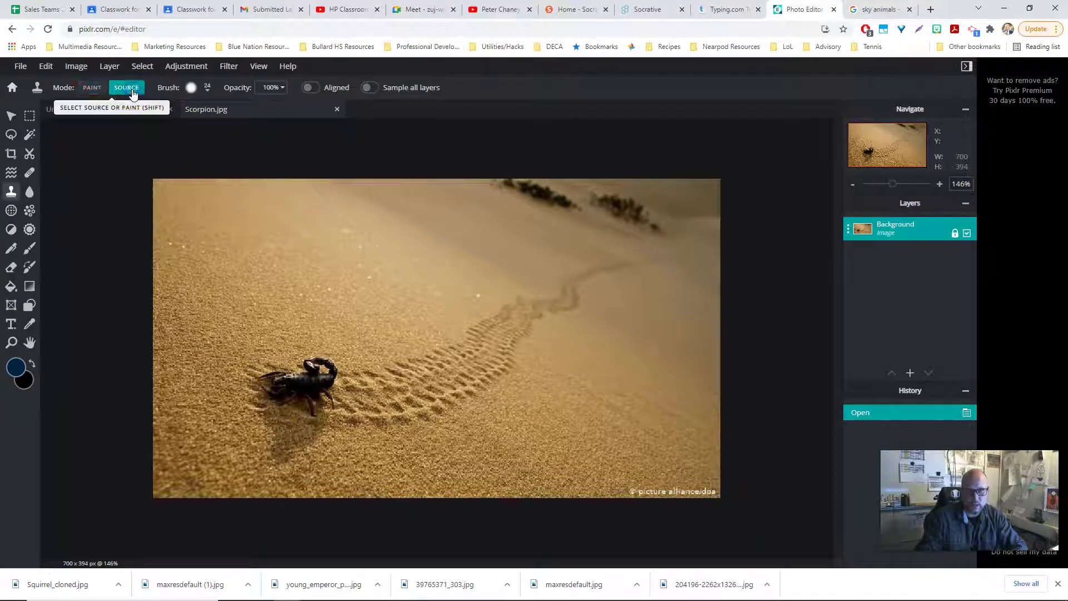
pyautogui.click(311, 370)
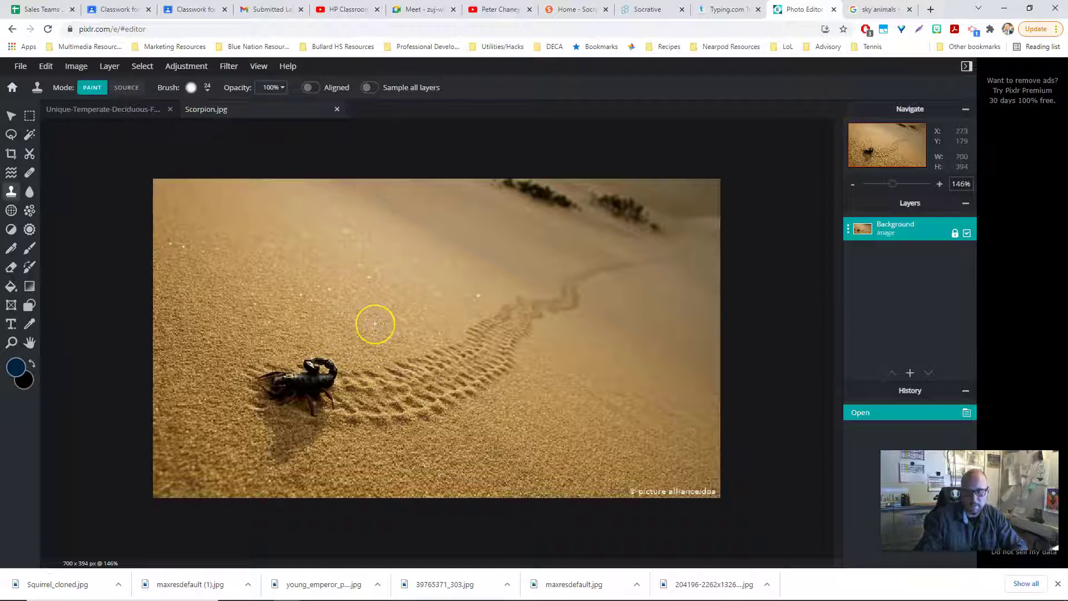
pyautogui.moveTo(375, 319)
pyautogui.mouseDown()
pyautogui.moveTo(386, 329)
pyautogui.moveTo(329, 328)
pyautogui.moveTo(371, 356)
pyautogui.moveTo(367, 346)
pyautogui.moveTo(390, 346)
pyautogui.moveTo(387, 333)
pyautogui.moveTo(350, 331)
pyautogui.moveTo(374, 329)
pyautogui.mouseUp()
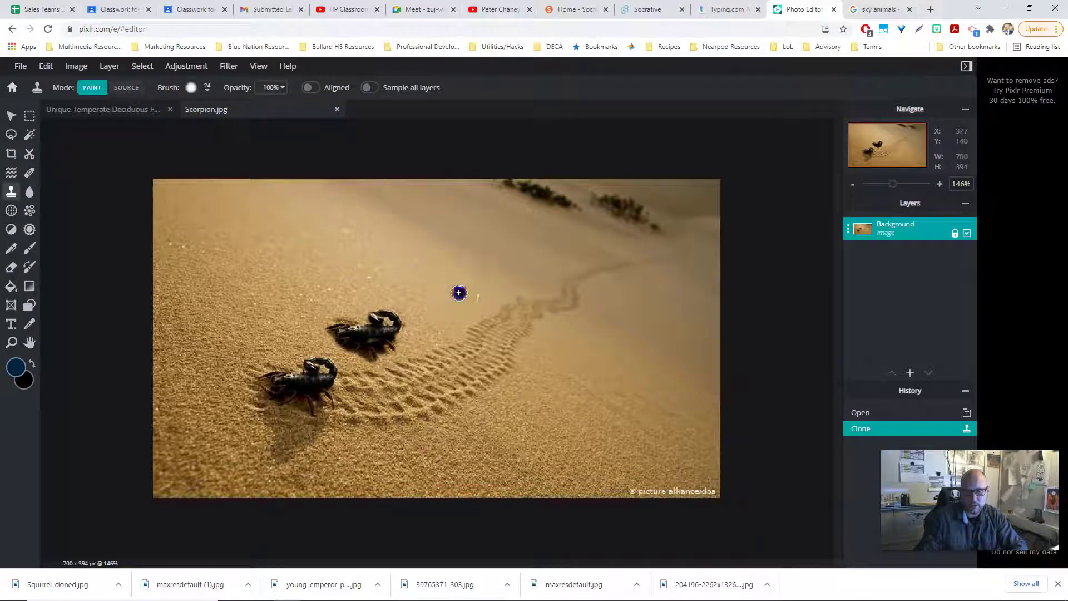
pyautogui.moveTo(458, 291)
pyautogui.mouseDown()
pyautogui.moveTo(417, 296)
pyautogui.moveTo(420, 308)
pyautogui.moveTo(454, 323)
pyautogui.moveTo(473, 314)
pyautogui.moveTo(482, 291)
pyautogui.mouseUp()
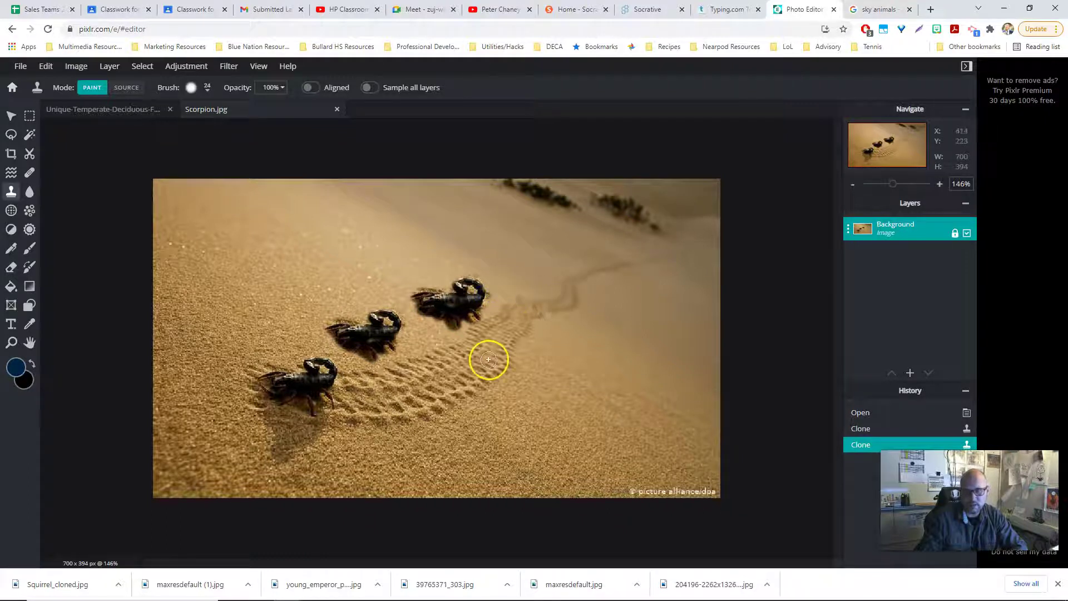
pyautogui.moveTo(489, 357)
pyautogui.mouseDown()
pyautogui.moveTo(445, 364)
pyautogui.moveTo(449, 376)
pyautogui.moveTo(471, 372)
pyautogui.moveTo(486, 387)
pyautogui.moveTo(505, 364)
pyautogui.mouseUp()
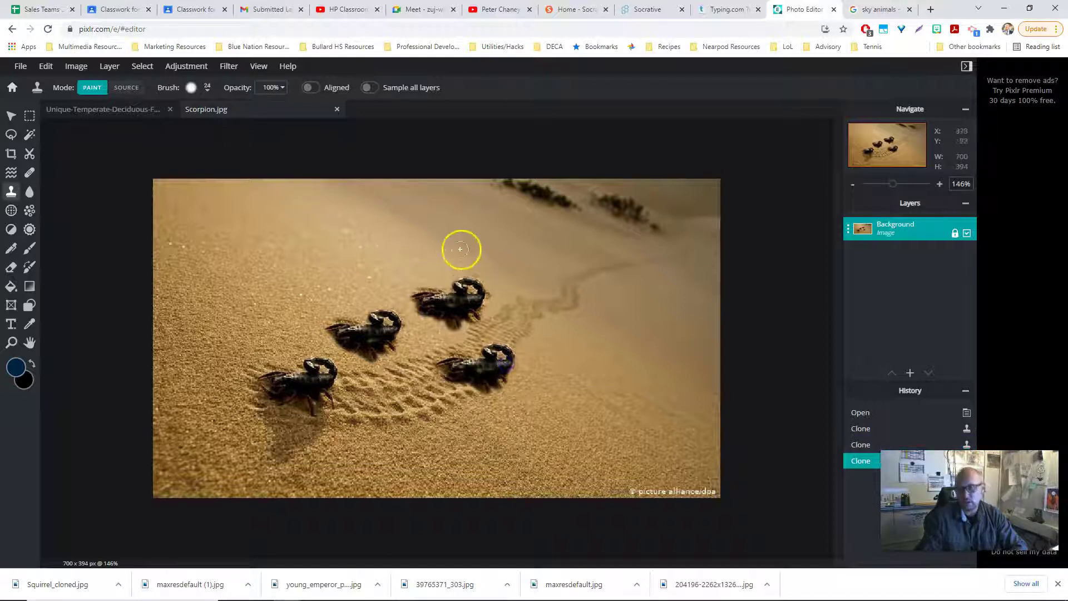
# Save the cloned scorpion image as a JPG named Scorpion_cloned, download it and dismiss the save dialog.
pyautogui.click(19, 67)
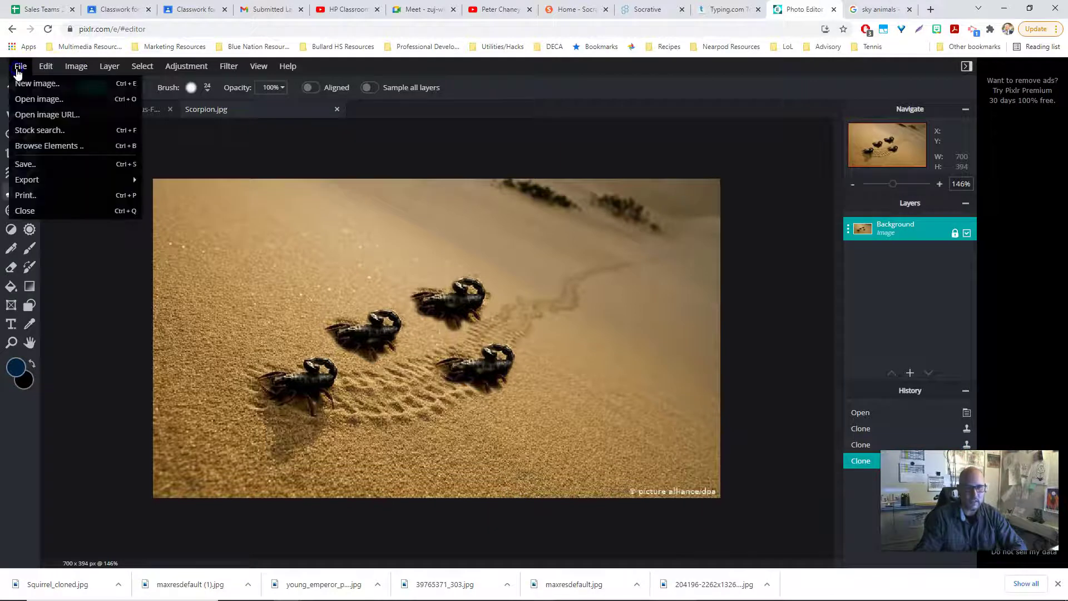
pyautogui.click(40, 162)
pyautogui.click(545, 260)
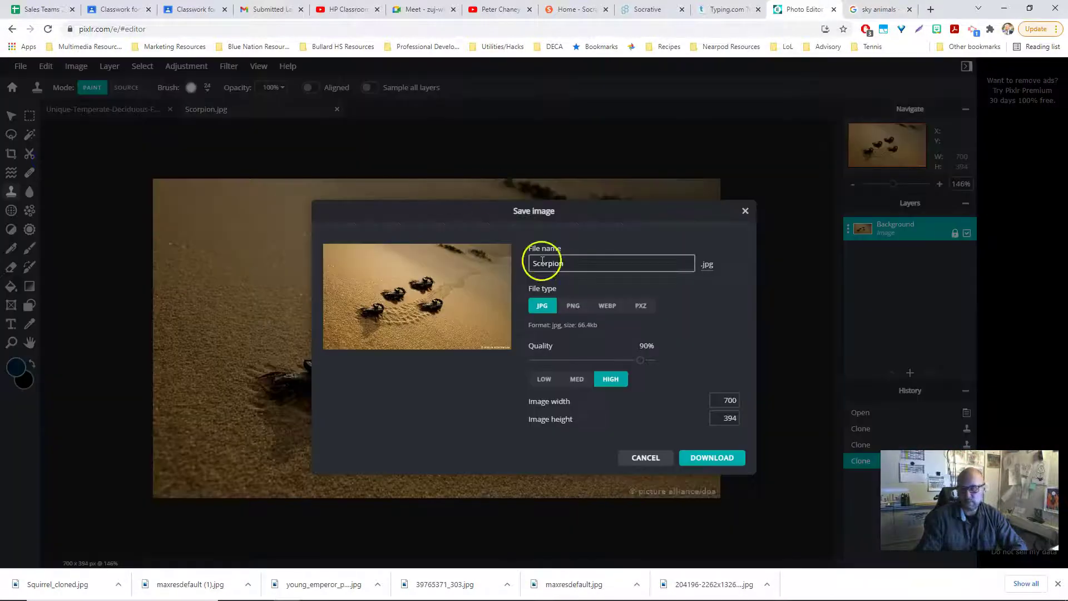
pyautogui.write('_cloned')
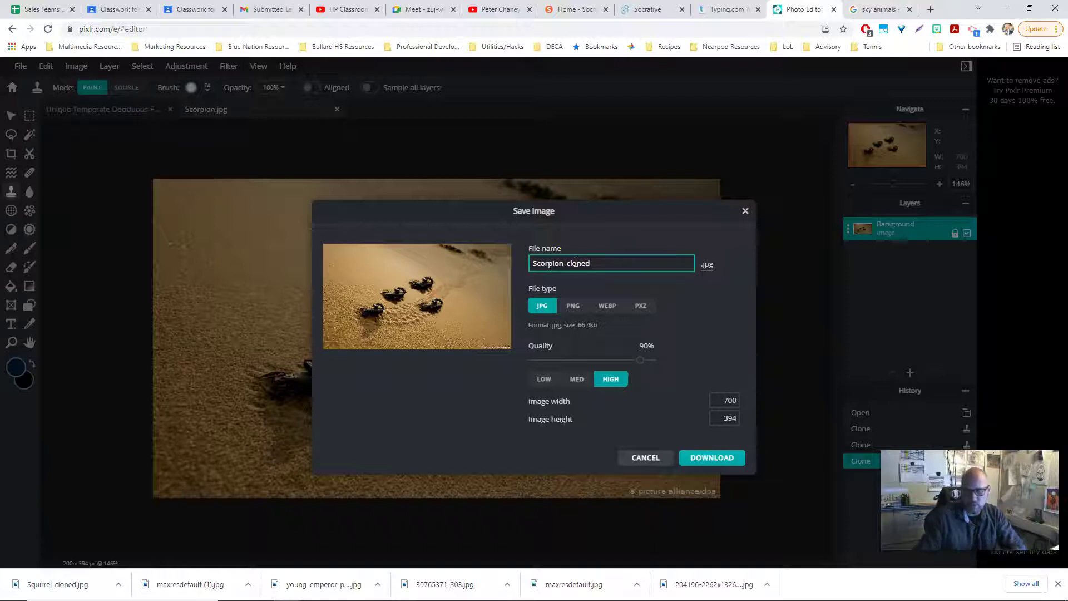
pyautogui.click(706, 455)
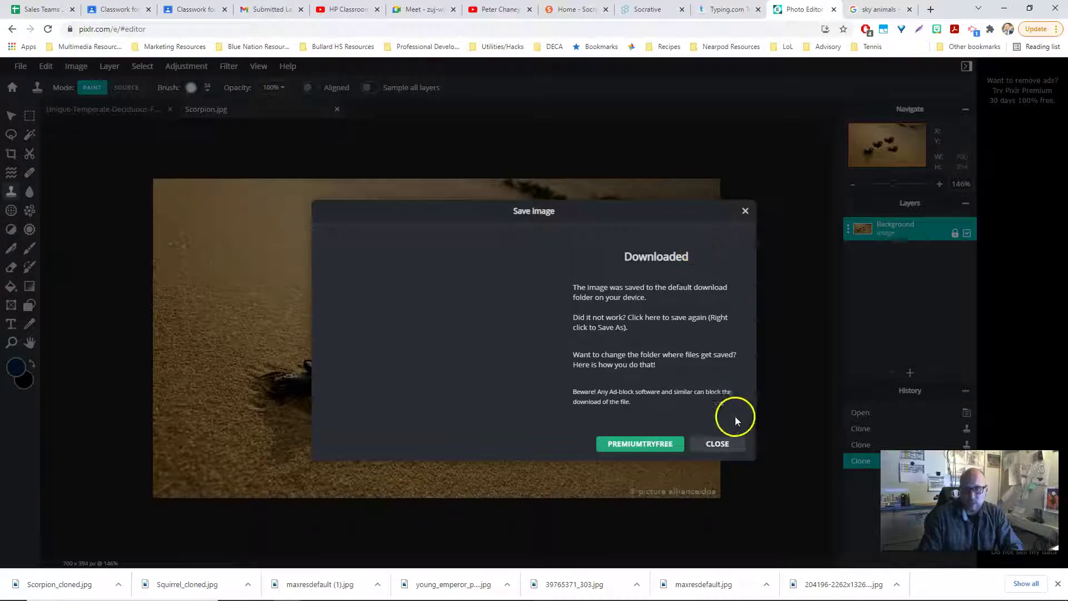
pyautogui.click(717, 444)
# Open the Frog image from the Clone Pics folder.
pyautogui.click(11, 88)
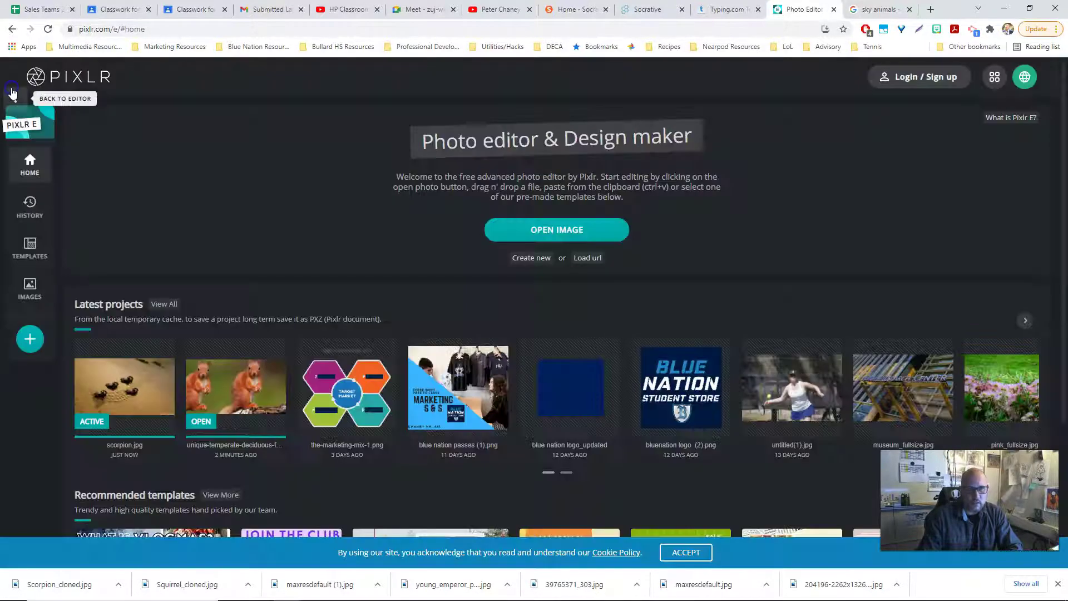
pyautogui.click(554, 228)
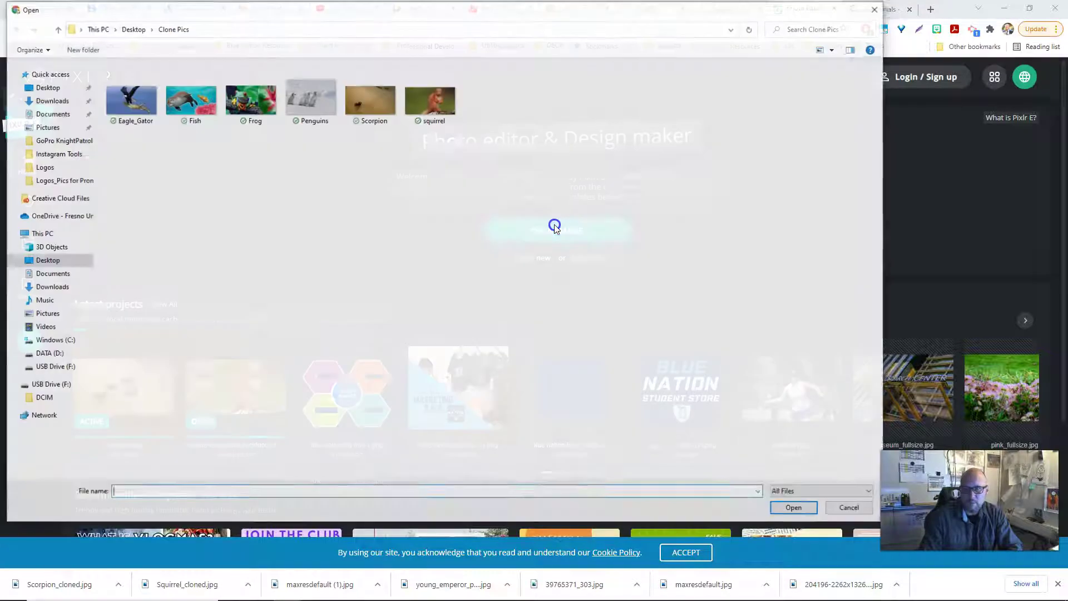
pyautogui.click(253, 103)
pyautogui.doubleClick(258, 110)
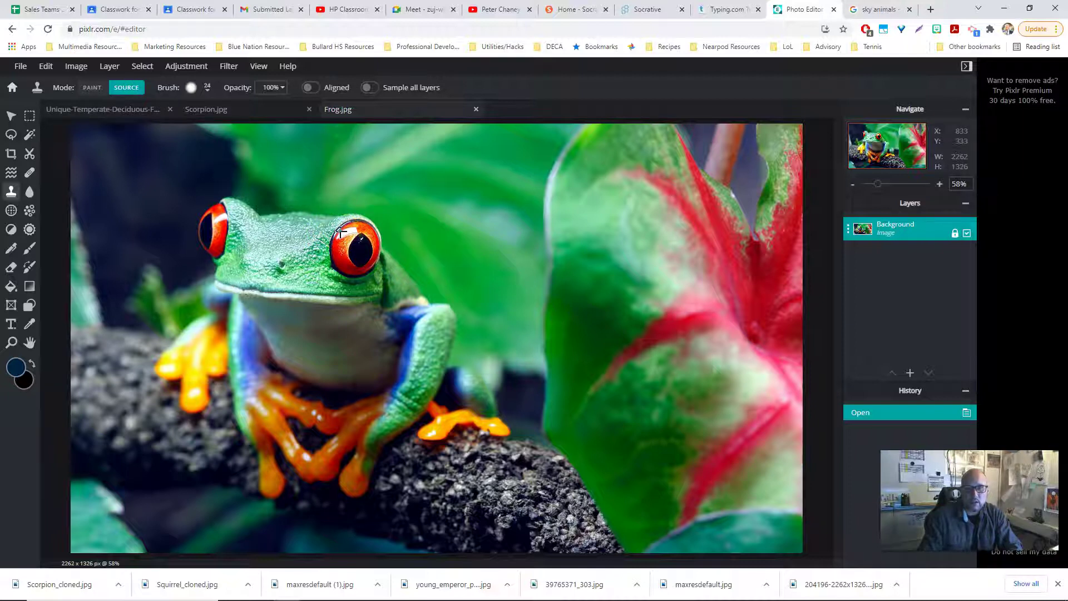
# Clone the frog's front-facing eye onto its white belly, painting the full eye and pupil.
pyautogui.click(98, 93)
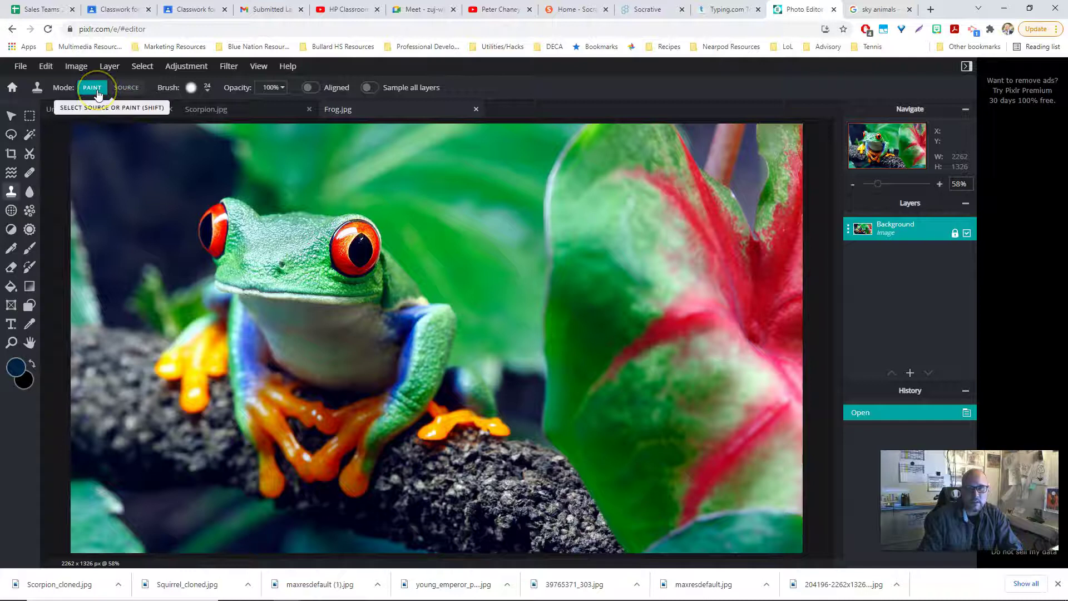
pyautogui.click(302, 341)
pyautogui.moveTo(341, 232); pyautogui.dragTo(354, 228)
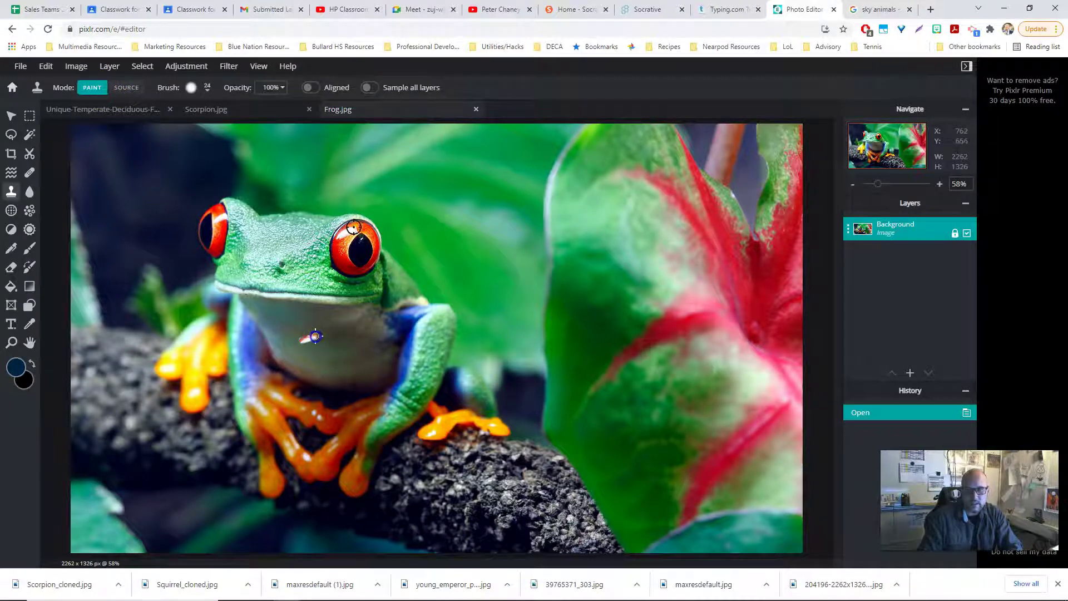
pyautogui.moveTo(321, 336); pyautogui.dragTo(335, 345)
pyautogui.moveTo(299, 351)
pyautogui.mouseDown()
pyautogui.moveTo(306, 364)
pyautogui.moveTo(301, 355)
pyautogui.moveTo(316, 344)
pyautogui.moveTo(334, 345)
pyautogui.moveTo(322, 338)
pyautogui.moveTo(324, 355)
pyautogui.mouseUp()
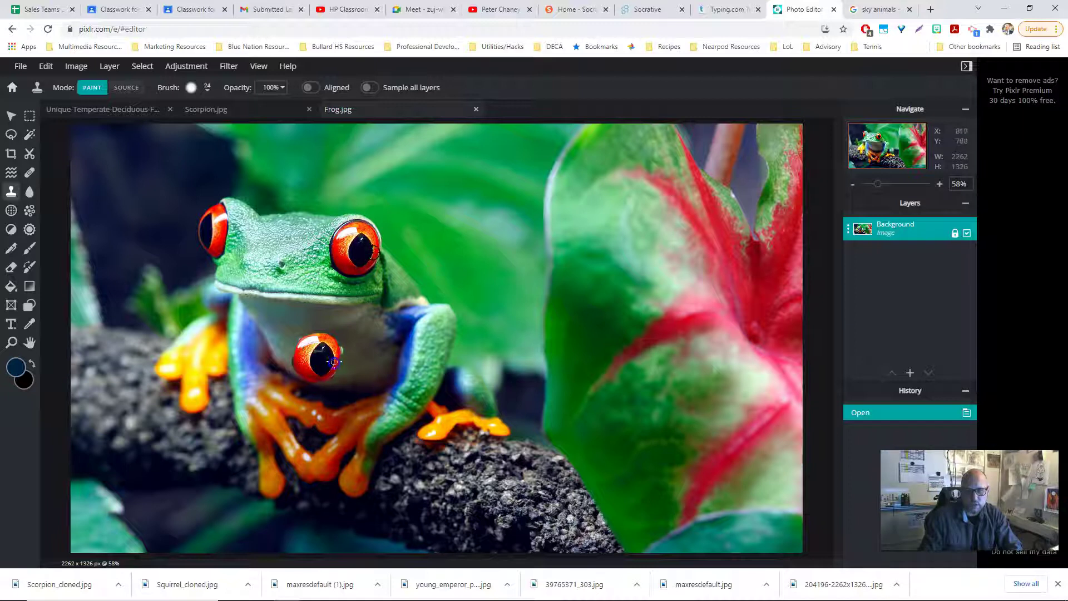
# Increase the clone brush size to 35 px and paint another copy of the frog's eye on its upper foreleg.
pyautogui.click(207, 88)
pyautogui.moveTo(204, 134); pyautogui.dragTo(209, 132)
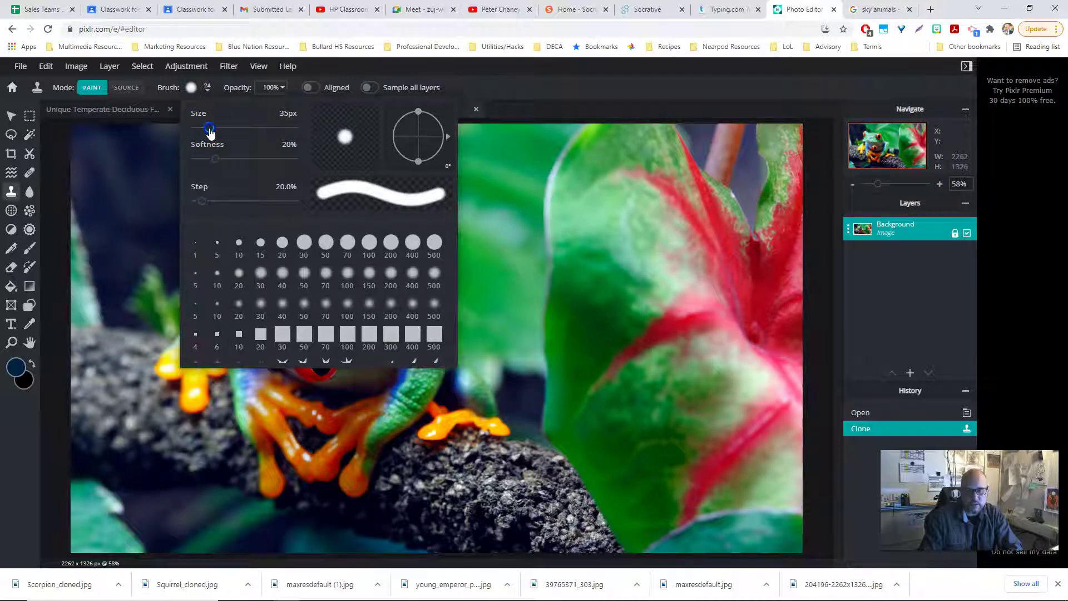
pyautogui.click(564, 102)
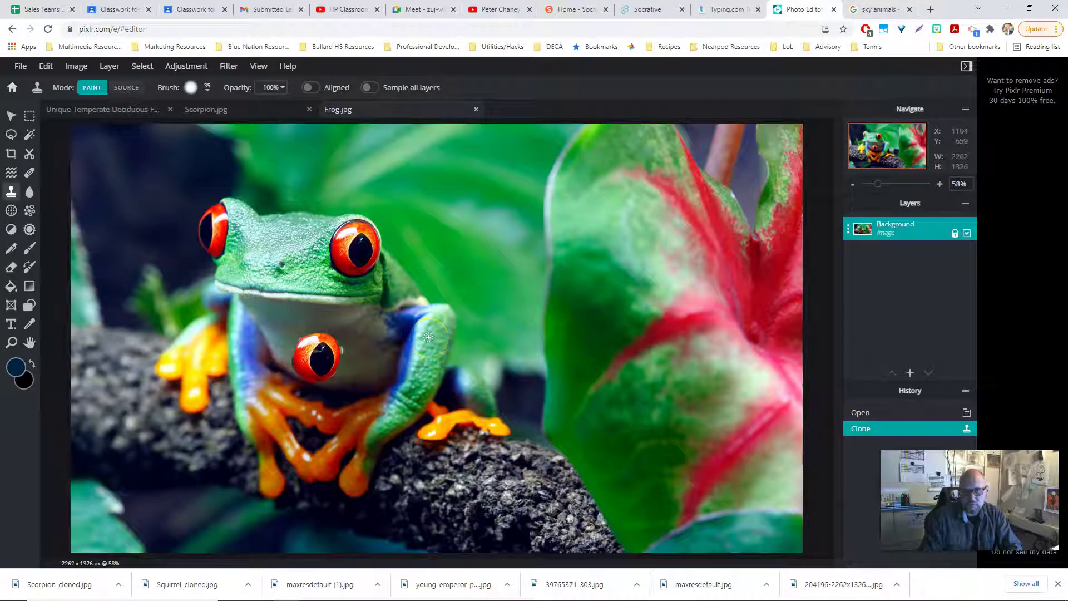
pyautogui.moveTo(428, 325); pyautogui.dragTo(438, 323)
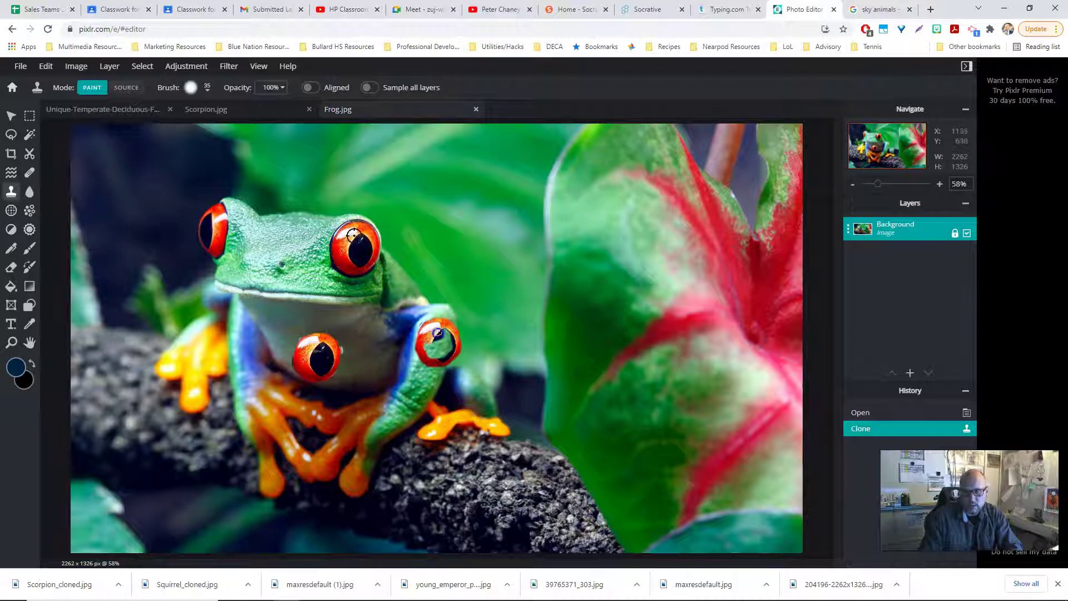
pyautogui.moveTo(438, 344); pyautogui.dragTo(436, 356)
pyautogui.moveTo(418, 348)
pyautogui.mouseDown()
pyautogui.moveTo(437, 319)
pyautogui.moveTo(454, 329)
pyautogui.moveTo(448, 359)
pyautogui.mouseUp()
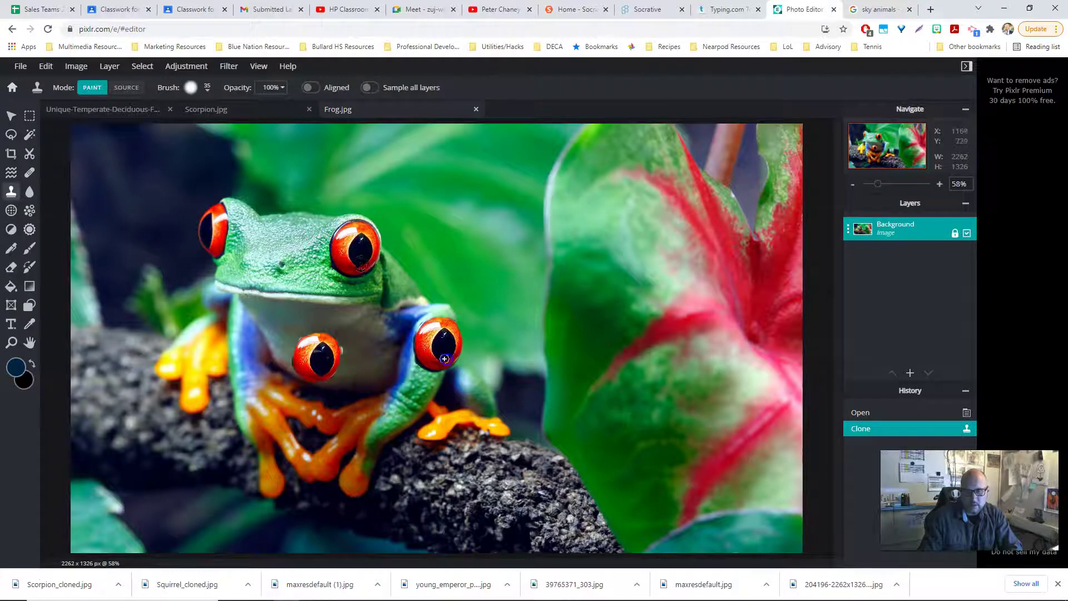
# Save the cloned frog image as a JPG named Frog_cloned and download it.
pyautogui.click(21, 66)
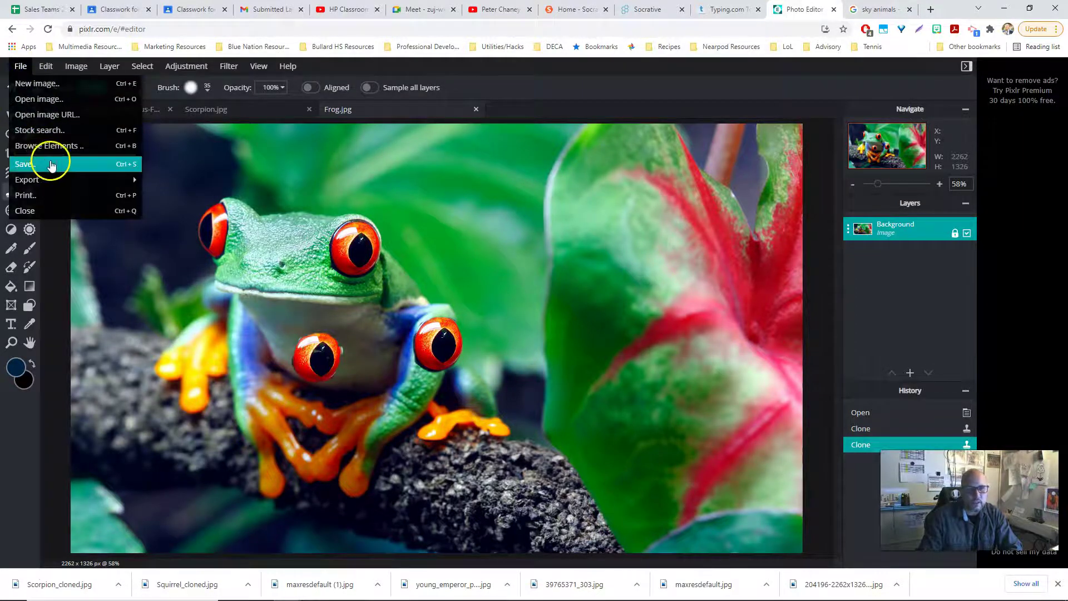
pyautogui.click(48, 164)
pyautogui.click(594, 269)
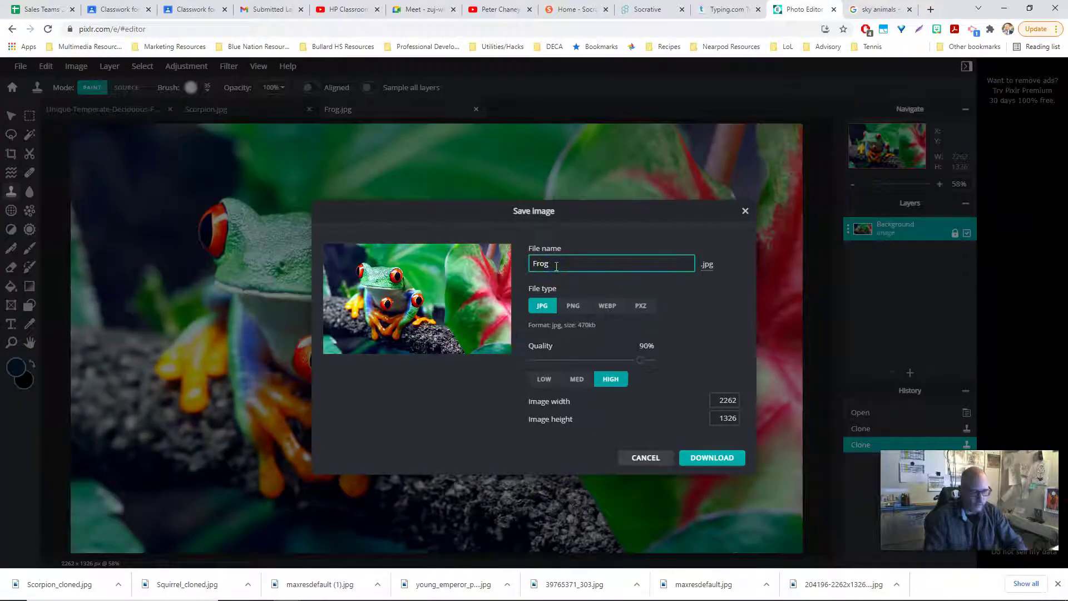
pyautogui.write('_cloned')
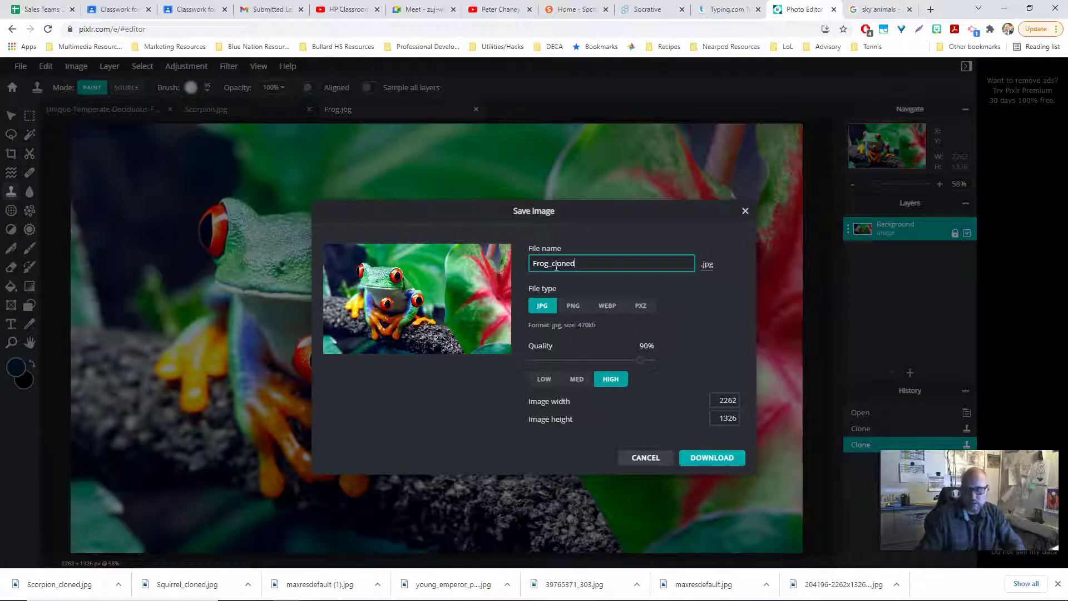
pyautogui.click(706, 456)
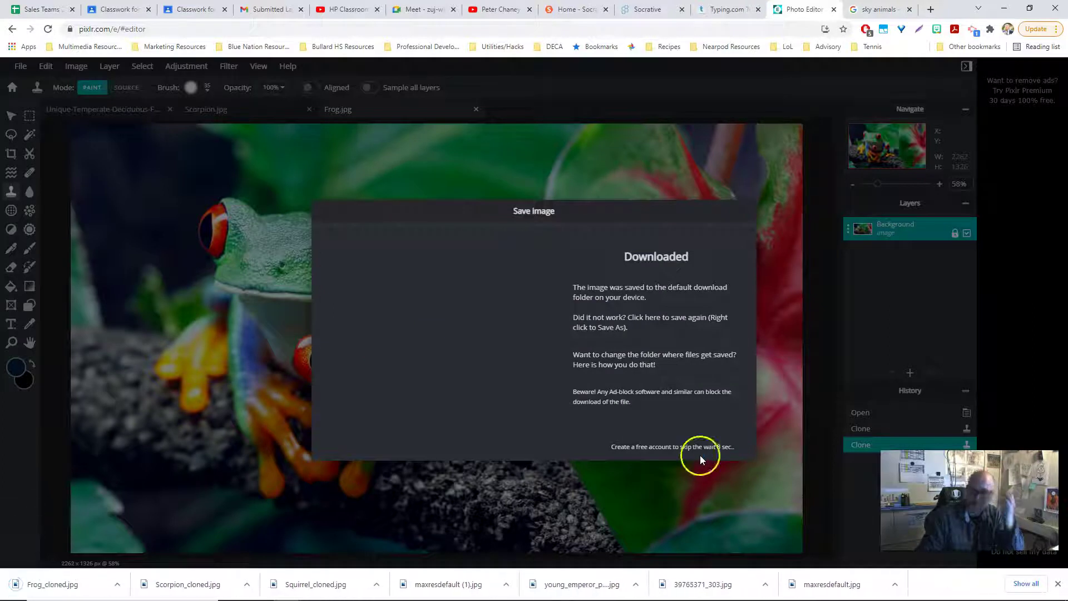
# Restore the browser window to a smaller size and arrange it beside the open Clone Pics folder window.
pyautogui.click(1029, 10)
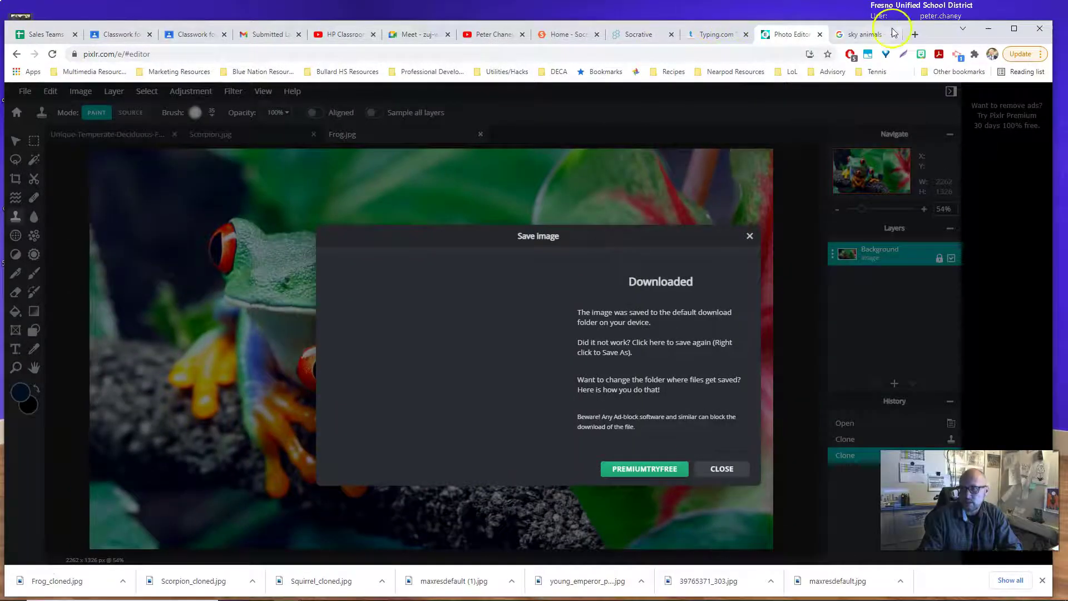
pyautogui.moveTo(930, 33)
pyautogui.mouseDown()
pyautogui.moveTo(1060, 45)
pyautogui.moveTo(740, 512)
pyautogui.moveTo(864, 498)
pyautogui.moveTo(1027, 364)
pyautogui.mouseUp()
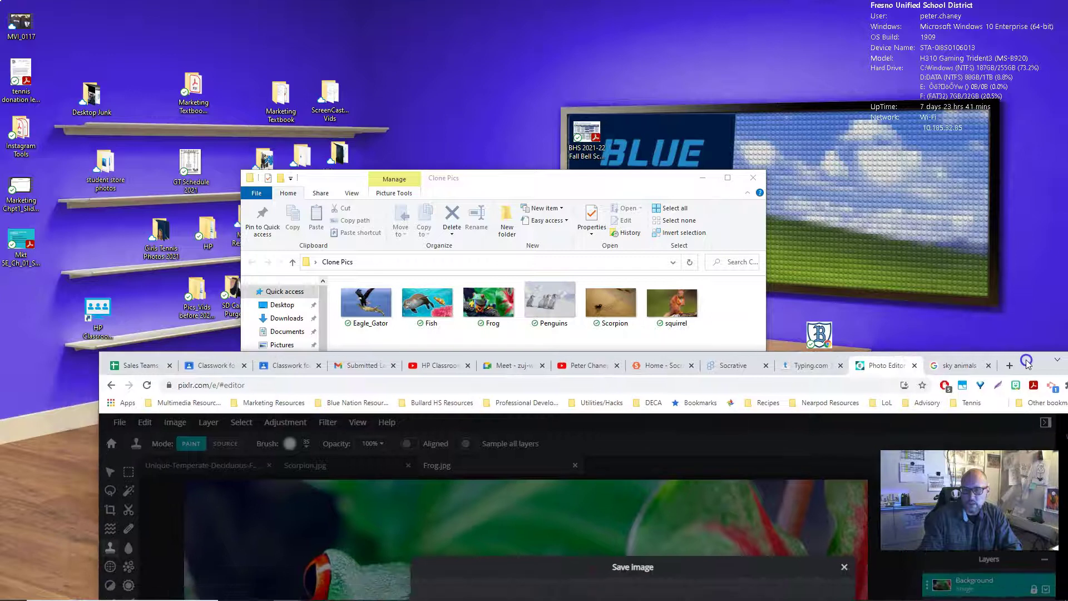
pyautogui.moveTo(503, 179)
pyautogui.mouseDown()
pyautogui.moveTo(279, 53)
pyautogui.moveTo(298, 22)
pyautogui.mouseUp()
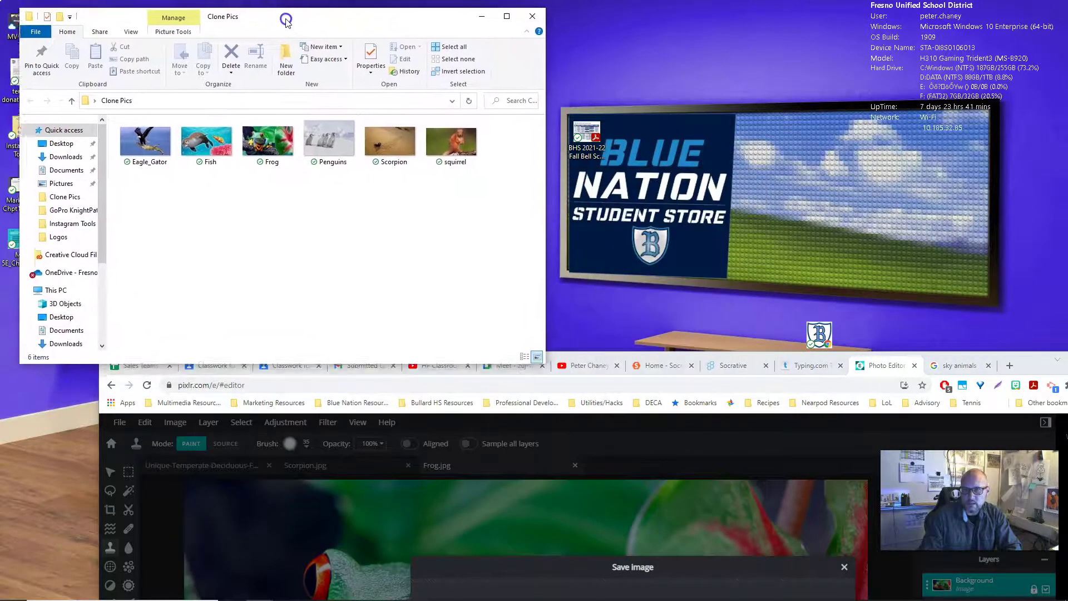
pyautogui.moveTo(1028, 355); pyautogui.dragTo(1016, 281)
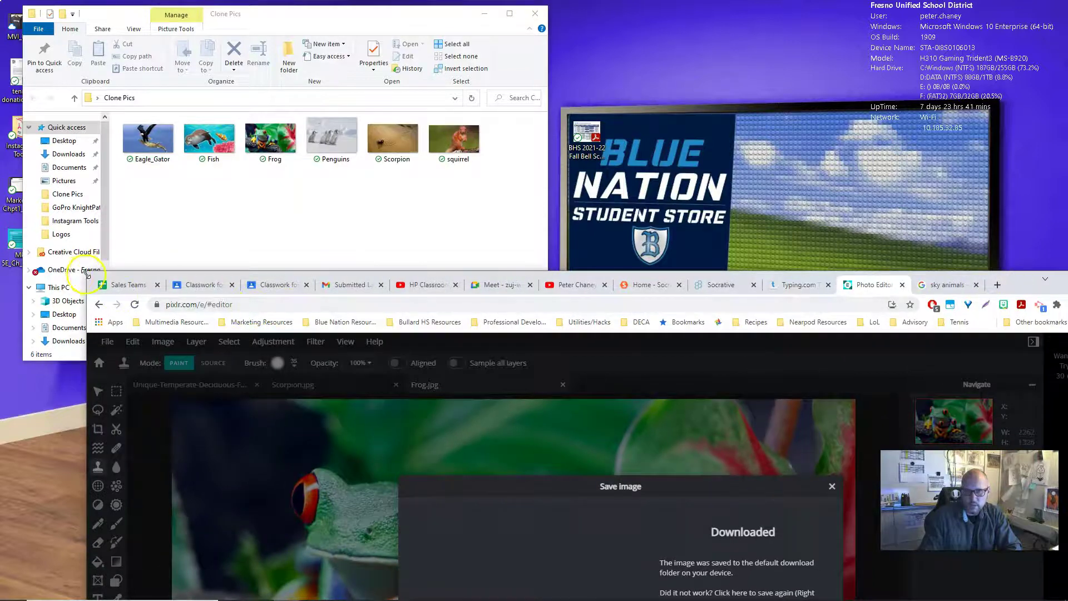
pyautogui.moveTo(88, 272); pyautogui.dragTo(525, 454)
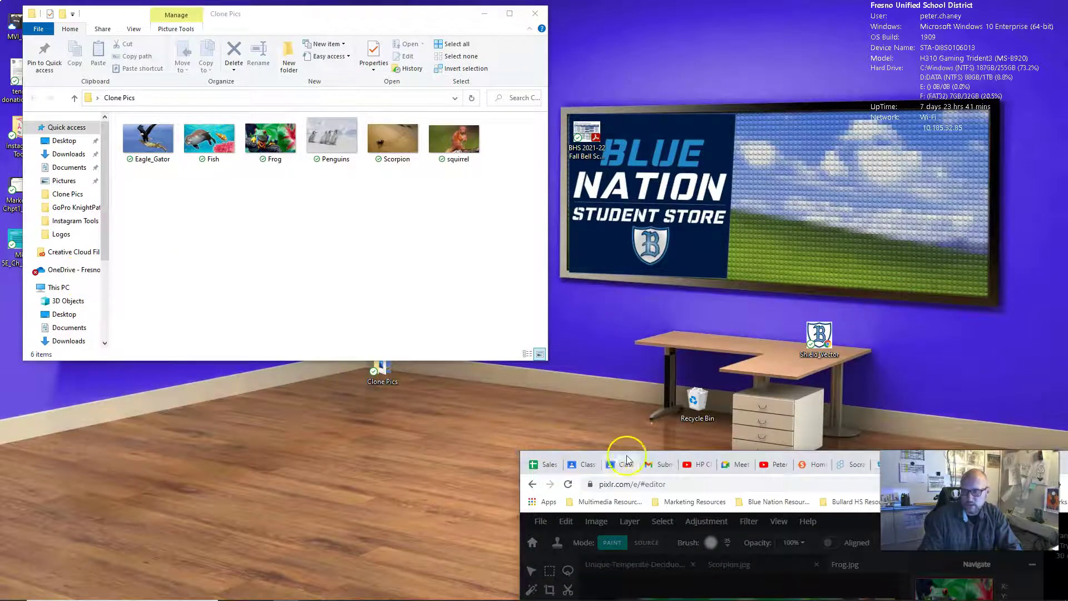
pyautogui.moveTo(642, 453); pyautogui.dragTo(642, 85)
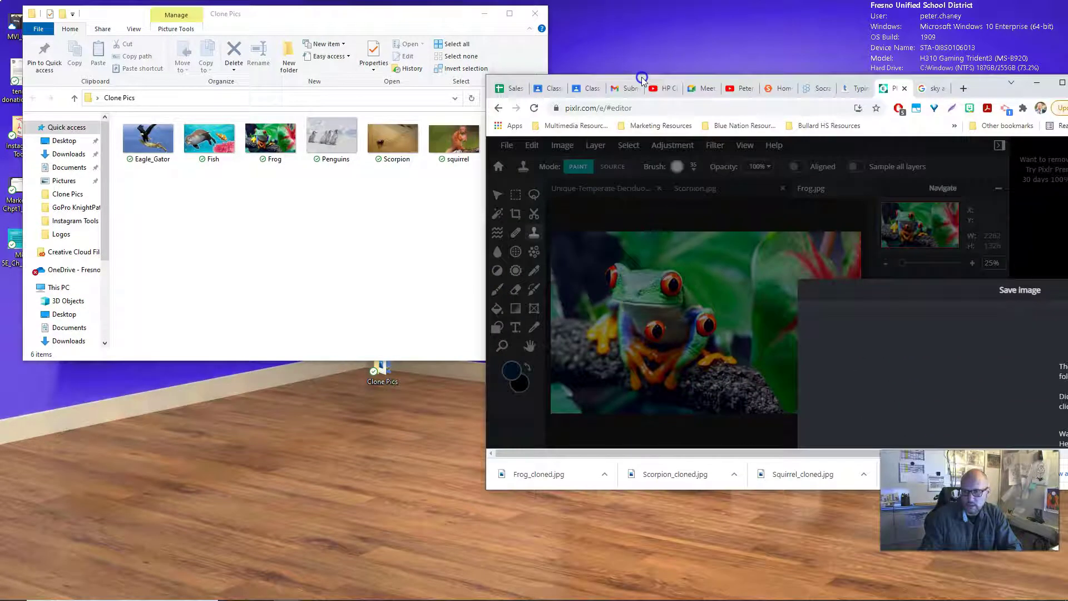
# Copy the downloaded Frog_cloned, Scorpion_cloned and Squirrel_cloned images into the Clone Pics folder, then maximize the browser window again.
pyautogui.moveTo(543, 477)
pyautogui.mouseDown()
pyautogui.moveTo(358, 262)
pyautogui.moveTo(234, 238)
pyautogui.mouseUp()
pyautogui.moveTo(668, 479); pyautogui.dragTo(248, 217)
pyautogui.moveTo(771, 488)
pyautogui.mouseDown()
pyautogui.moveTo(806, 474)
pyautogui.moveTo(281, 219)
pyautogui.mouseUp()
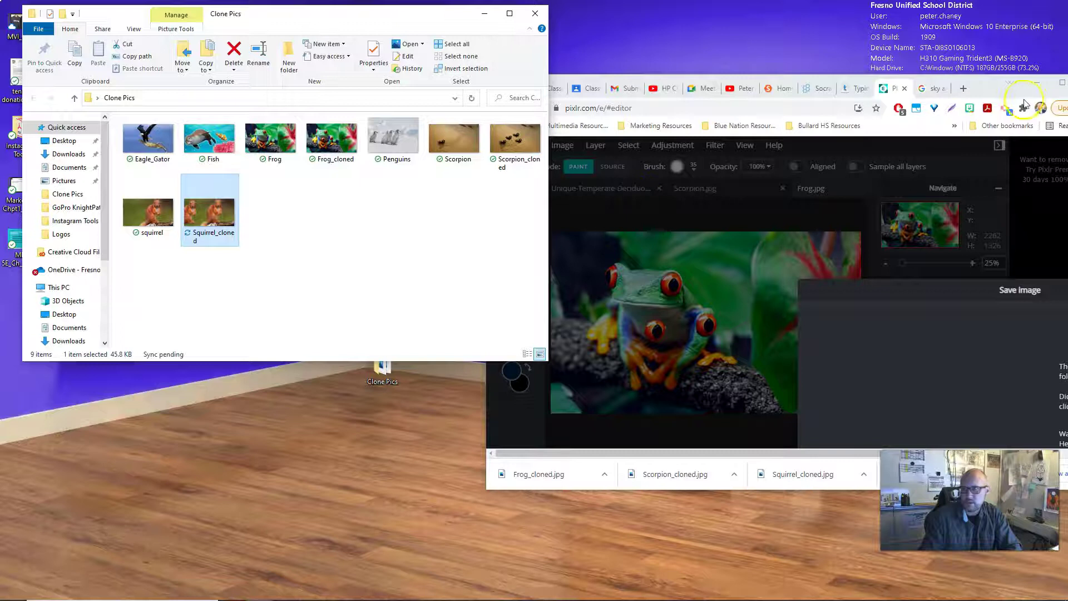
pyautogui.click(1062, 87)
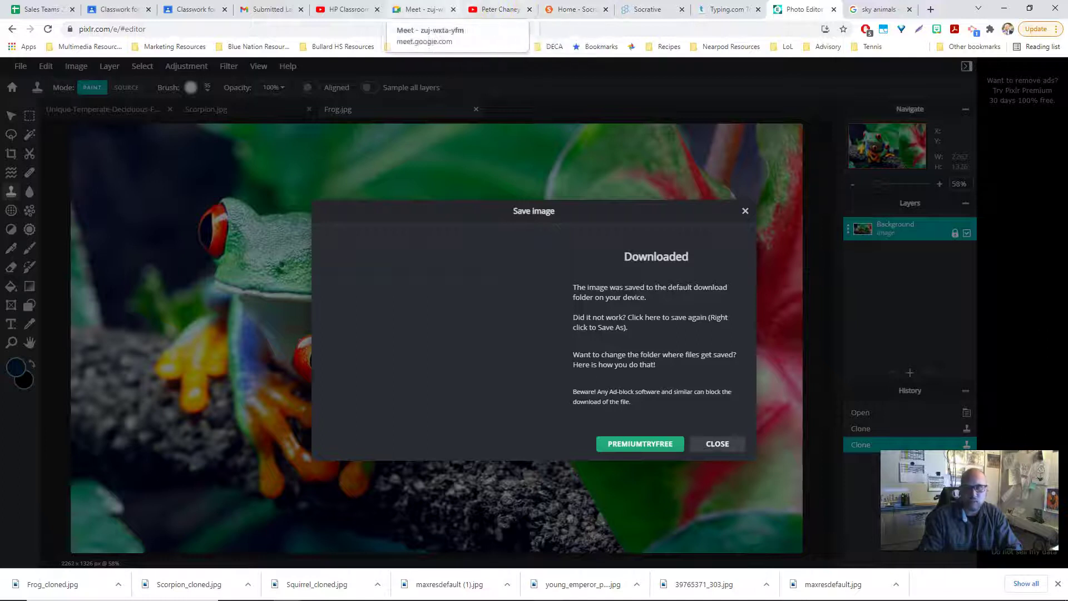
# Switch to the Multimedia_P1 classwork page in Google Classroom and expand the Pixlr Clone Tool assignment.
pyautogui.click(195, 10)
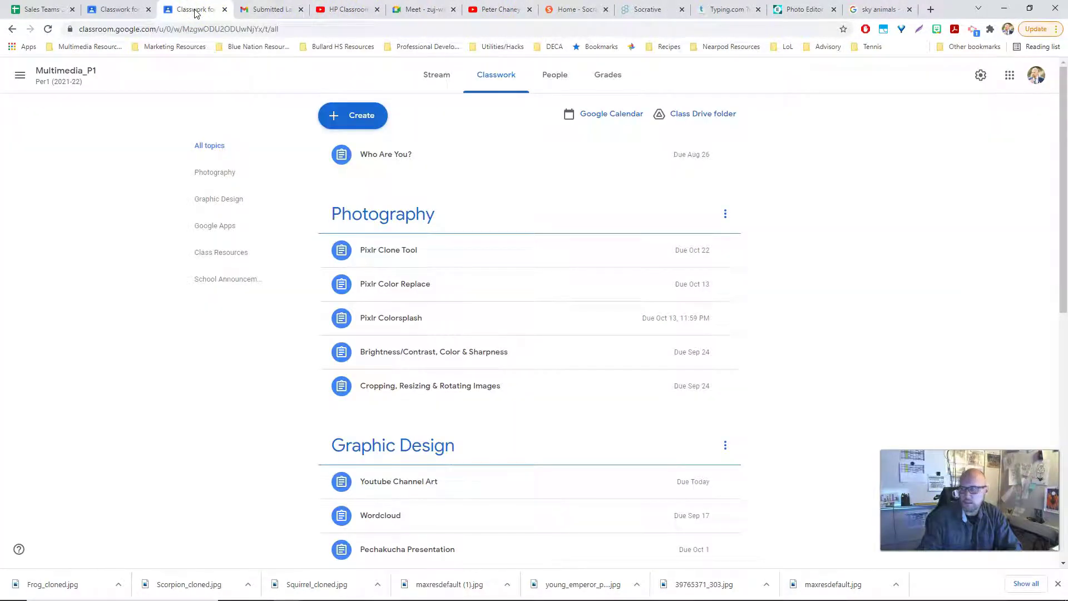
pyautogui.click(127, 10)
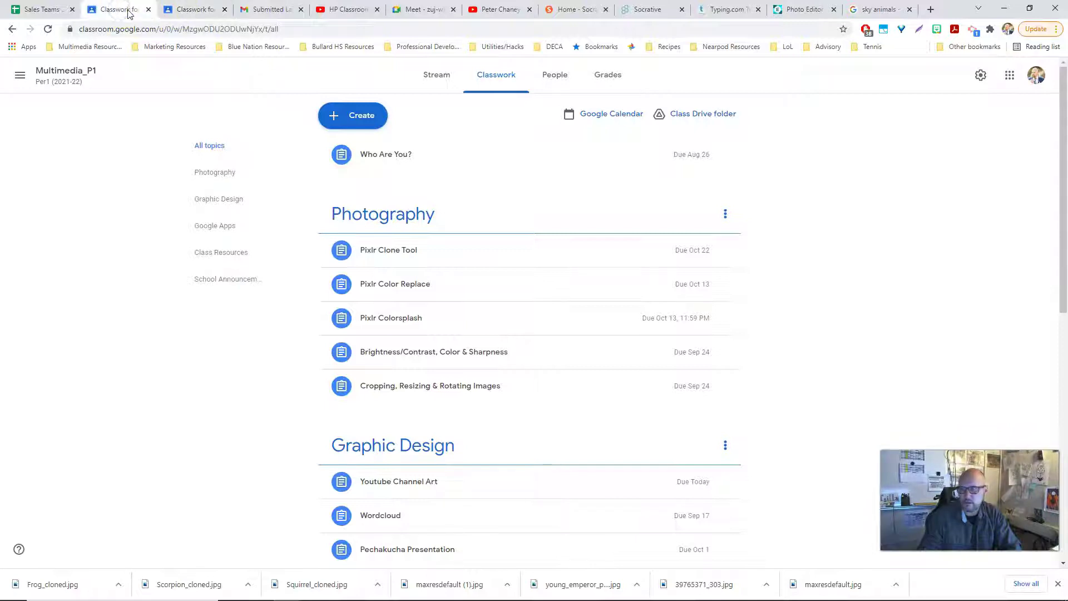
pyautogui.click(186, 10)
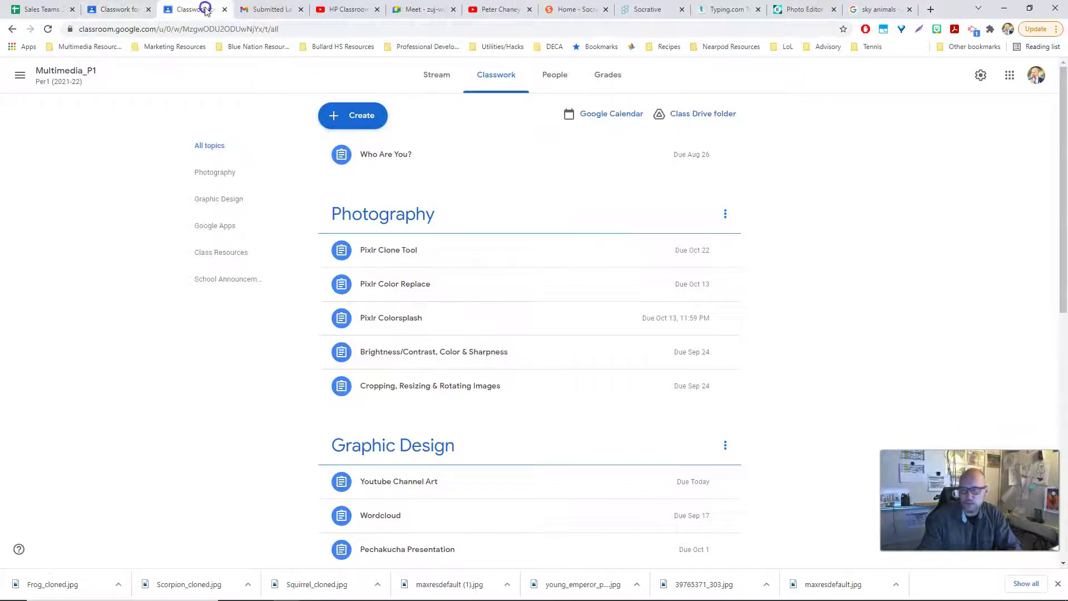
pyautogui.click(121, 10)
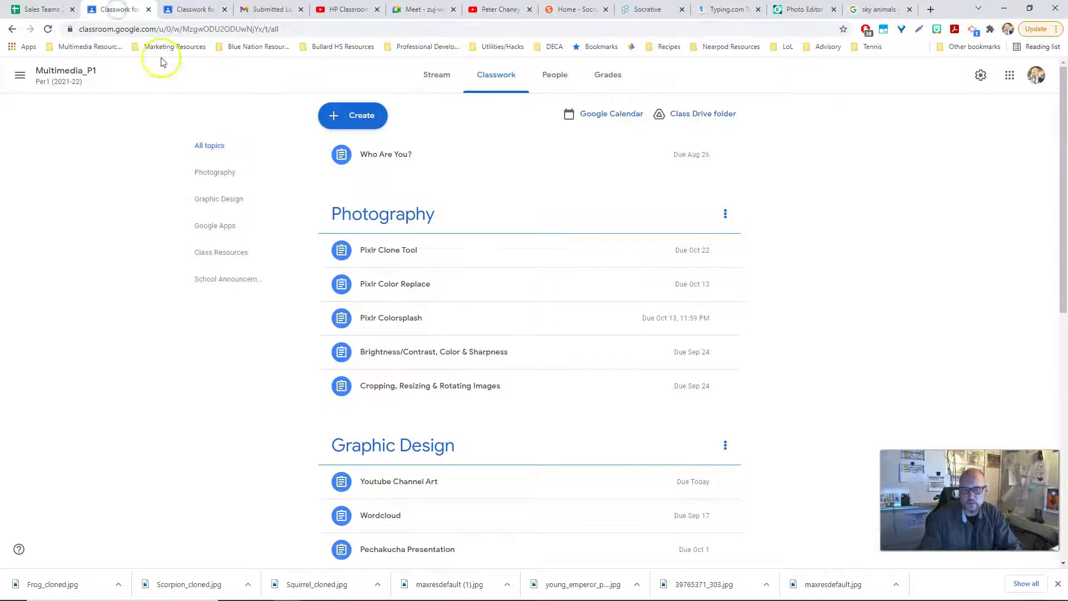
pyautogui.click(395, 255)
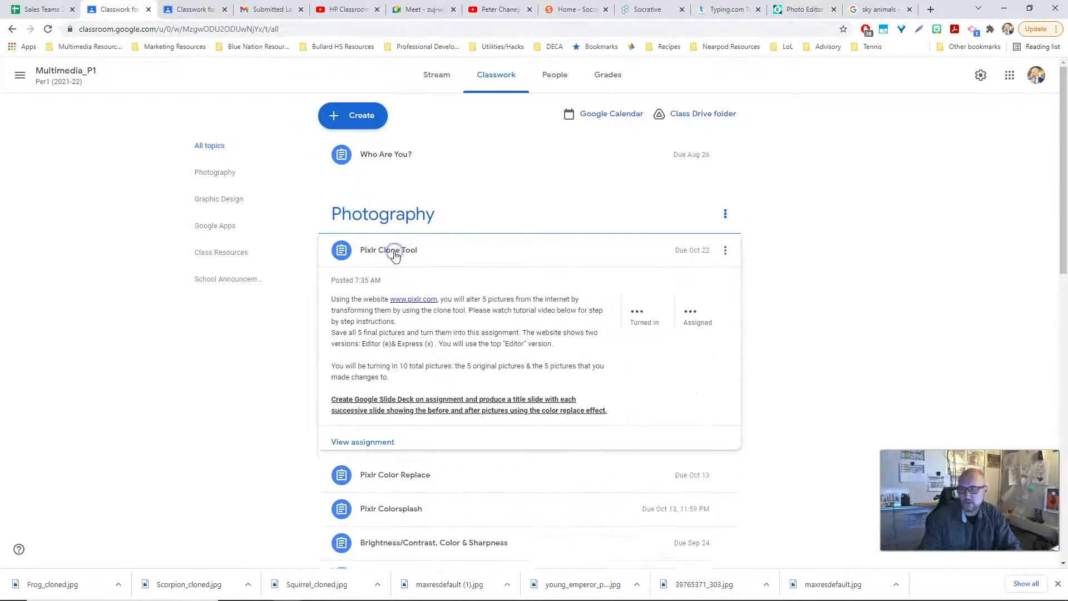
# Try to switch to another Google Classroom account and open the Multimedia_P3 class.
pyautogui.click(1037, 79)
pyautogui.click(936, 263)
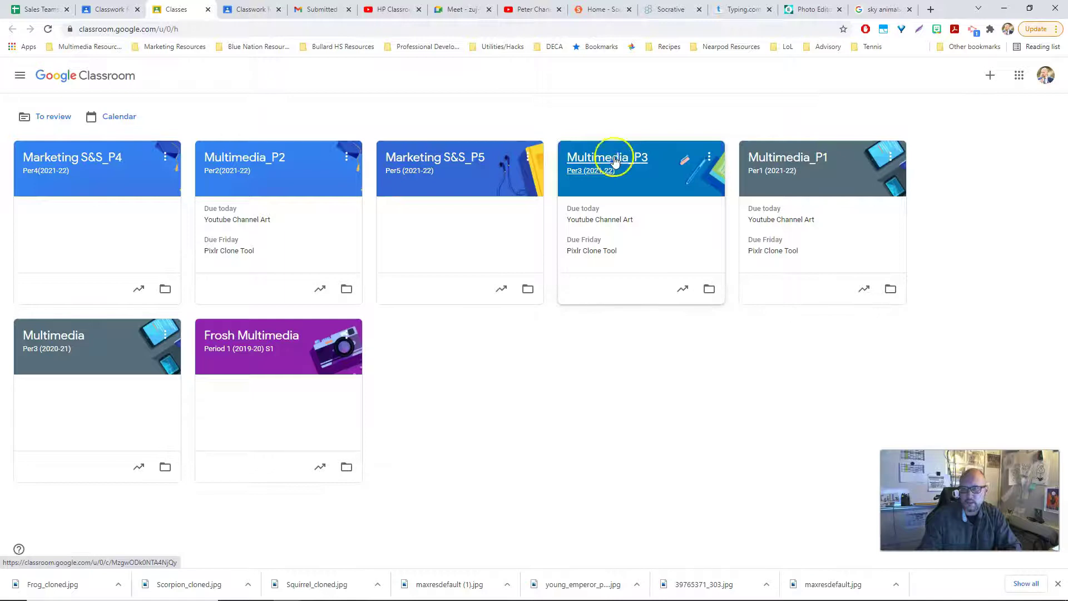
pyautogui.click(614, 159)
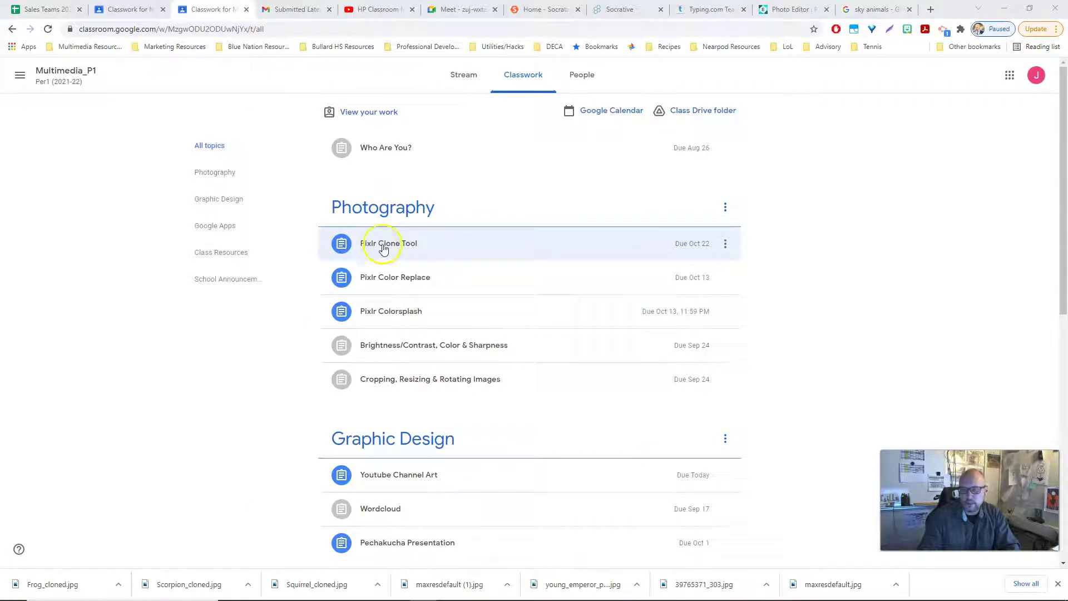
# Open the full Pixlr Clone Tool assignment from the student account and create a new Google Slides presentation for it.
pyautogui.click(412, 248)
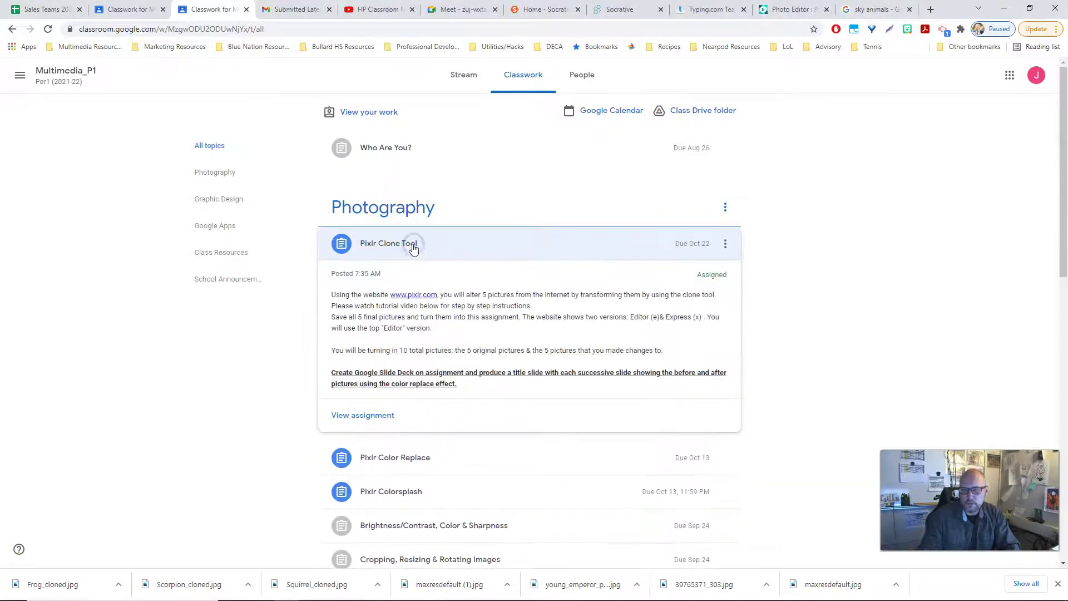
pyautogui.click(361, 417)
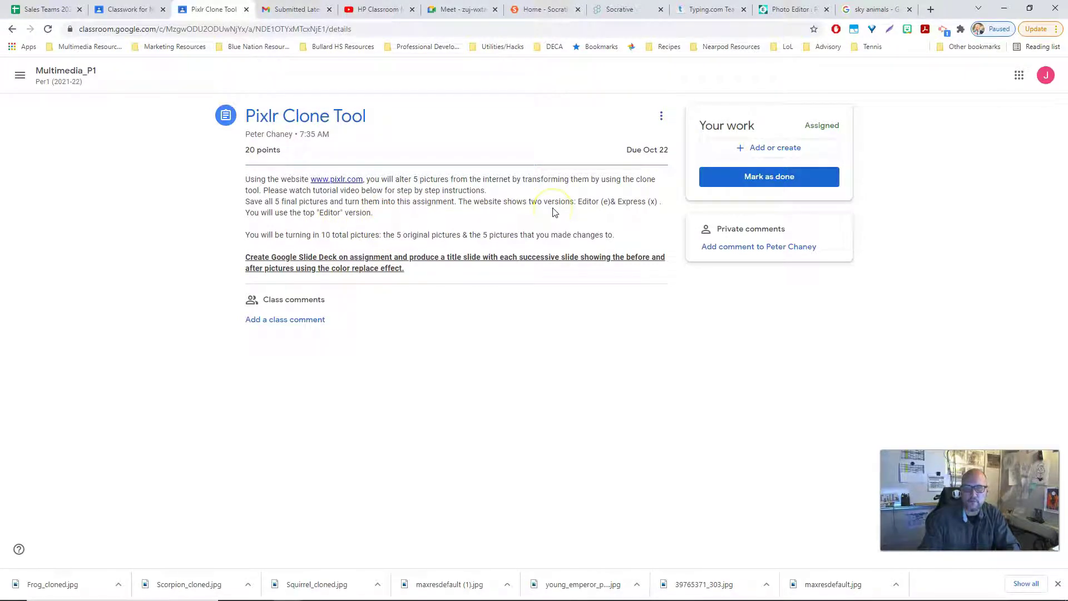
pyautogui.click(332, 266)
pyautogui.click(767, 148)
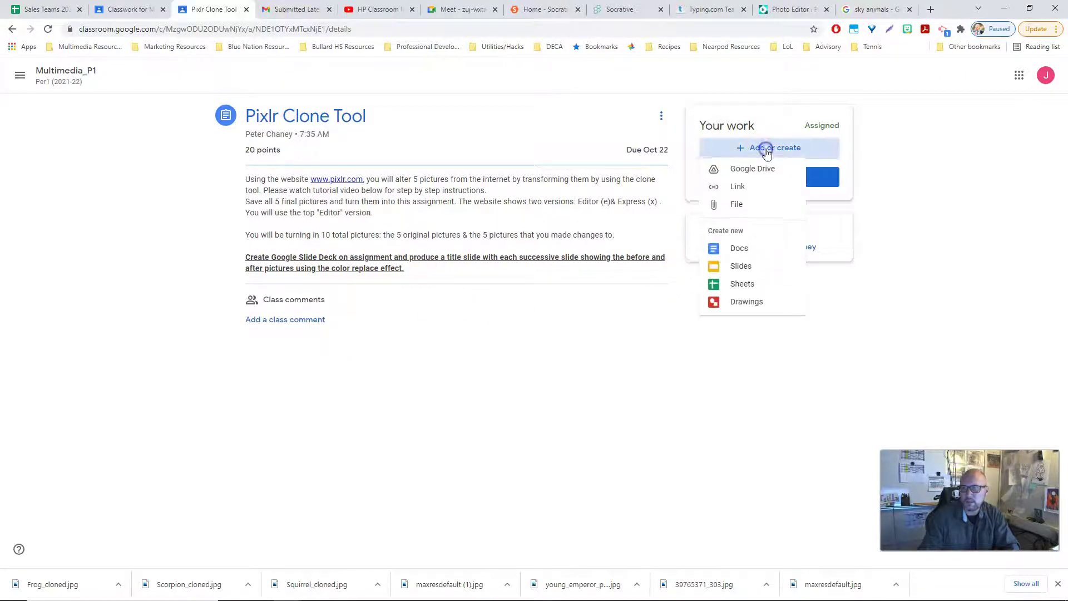
pyautogui.click(736, 271)
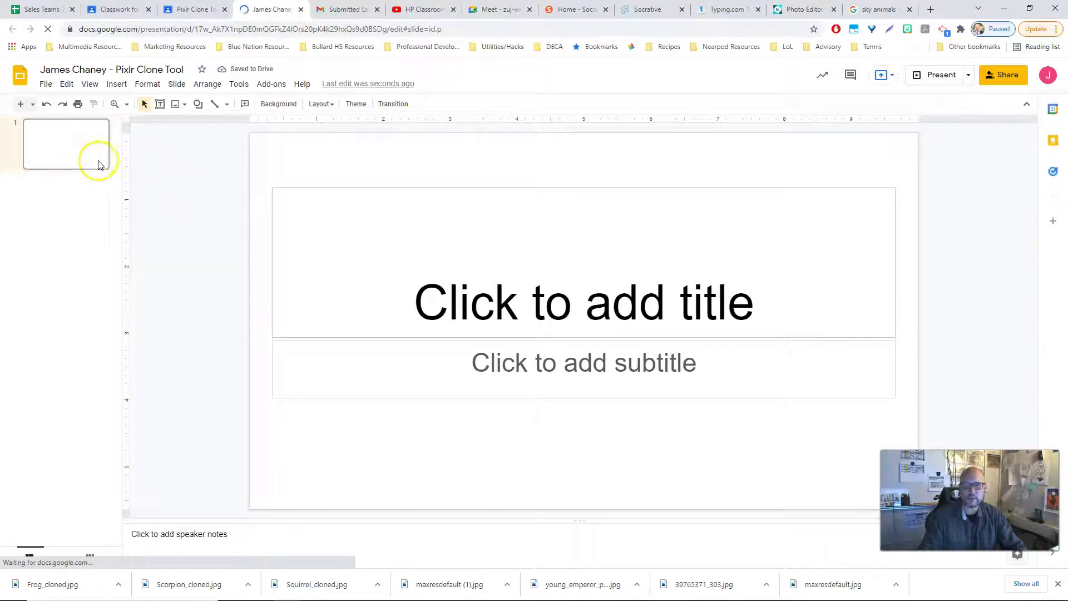
# Enter "Pixlr Clone Tool" as the title on the presentation's first slide.
pyautogui.click(572, 291)
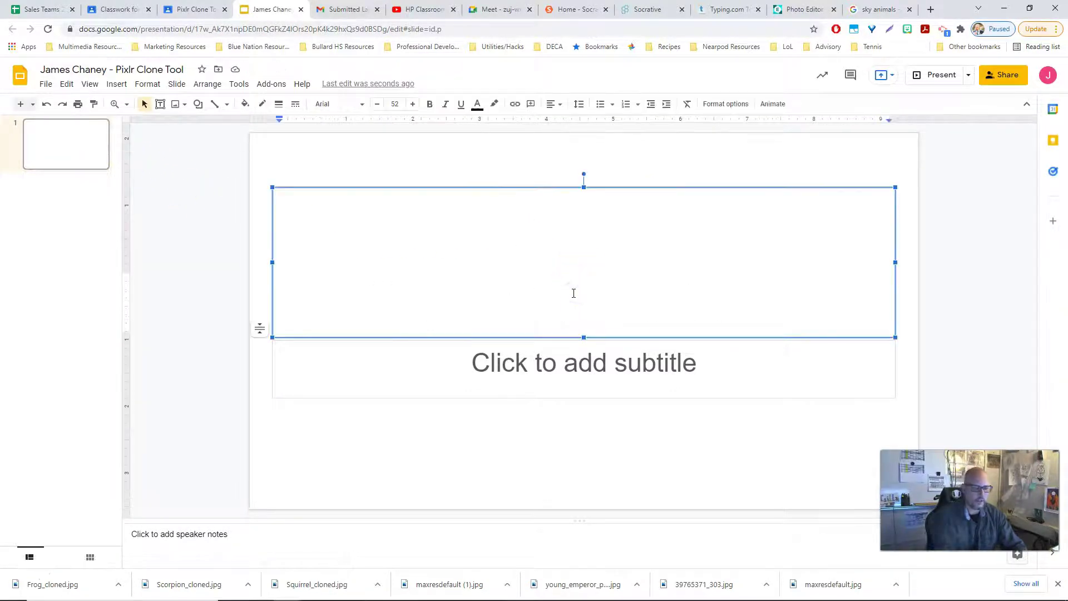
pyautogui.write('Pixlr ')
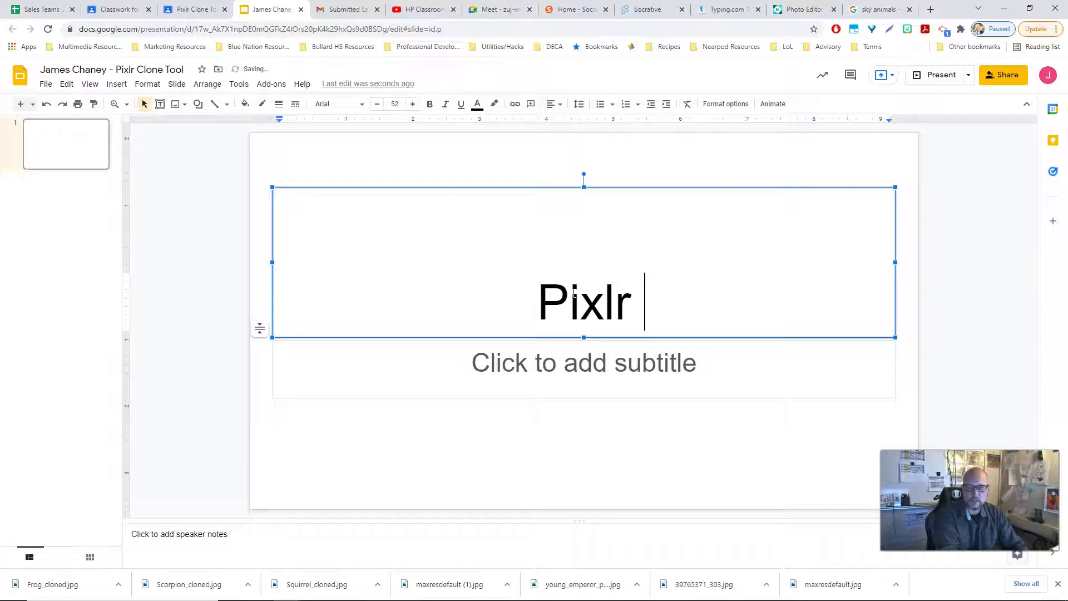
pyautogui.write('Clone Tool')
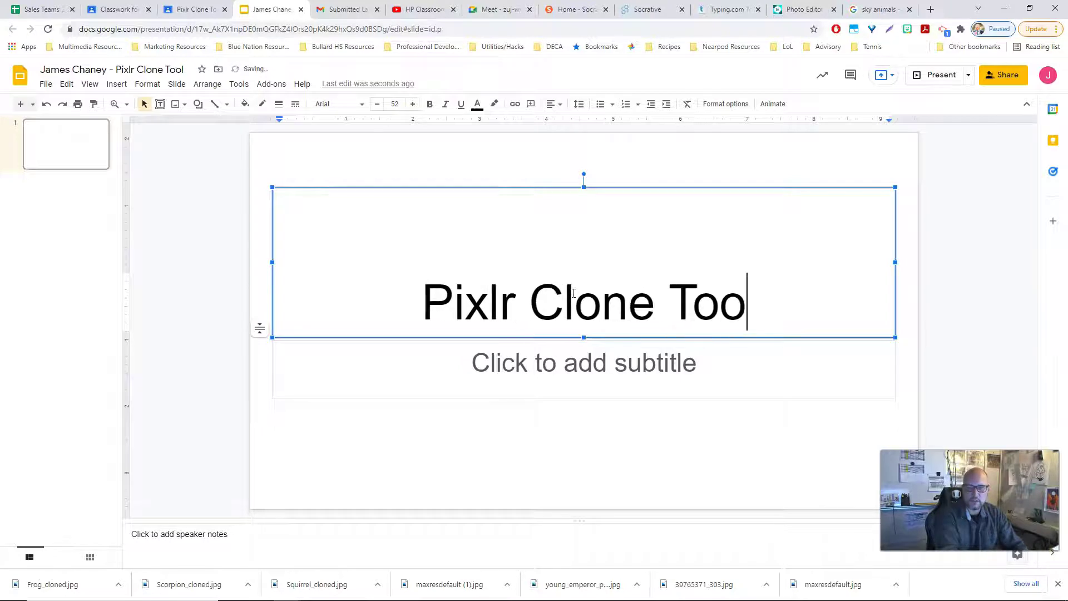